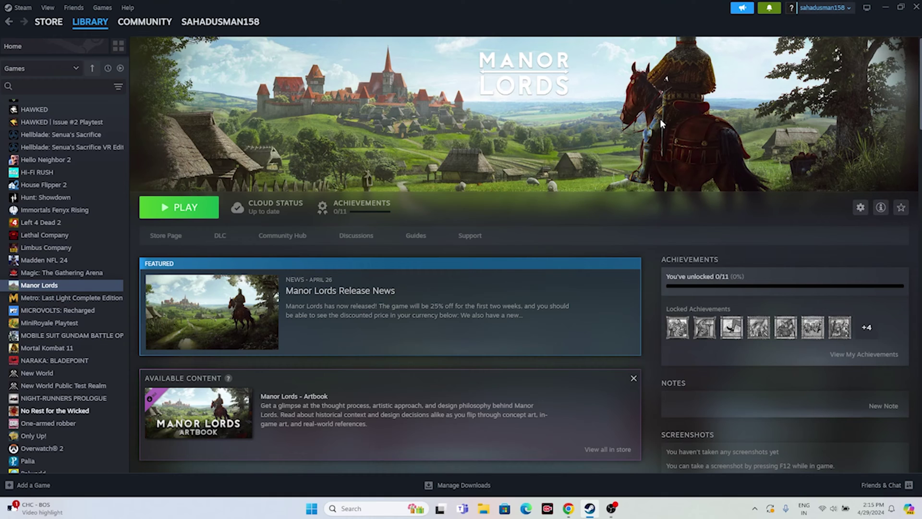
Step: Show the computer's restart and shutdown options, and dismiss them without choosing one
{"action": "left_click", "coordinate": [312, 509]}
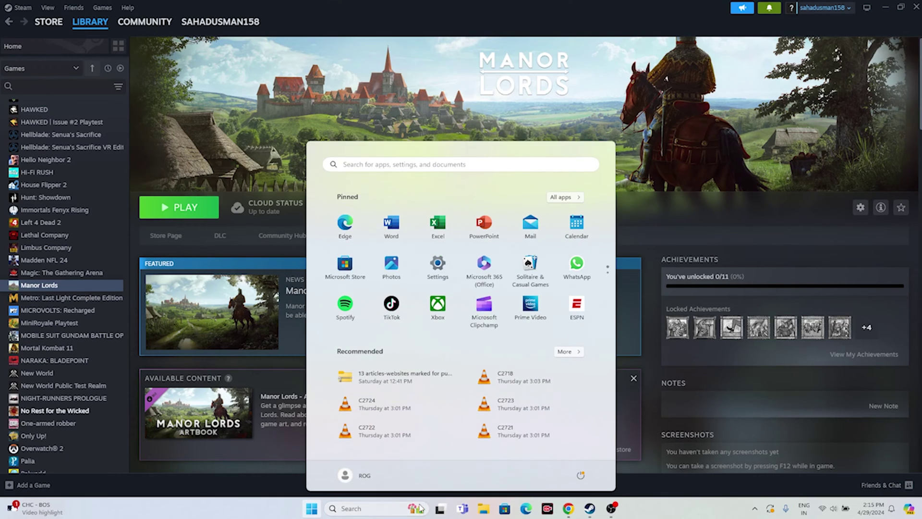
{"action": "left_click", "coordinate": [580, 476]}
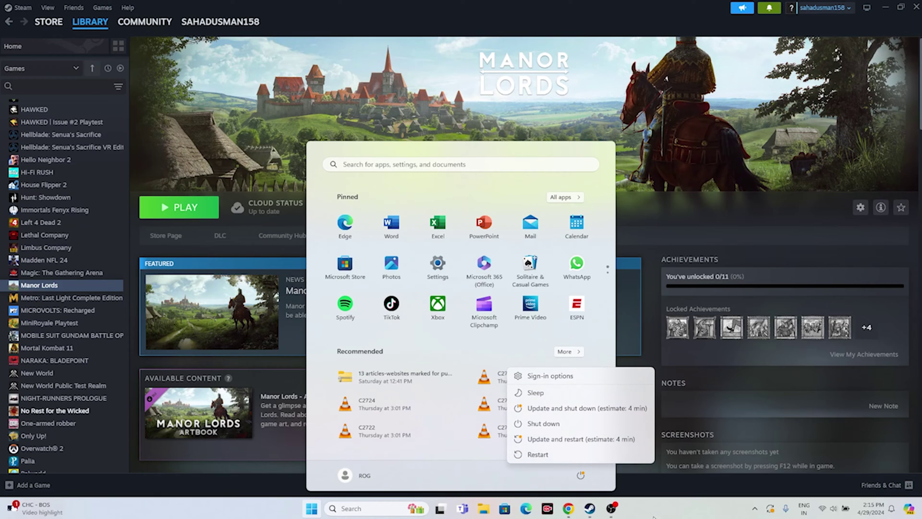
{"action": "left_click", "coordinate": [652, 510]}
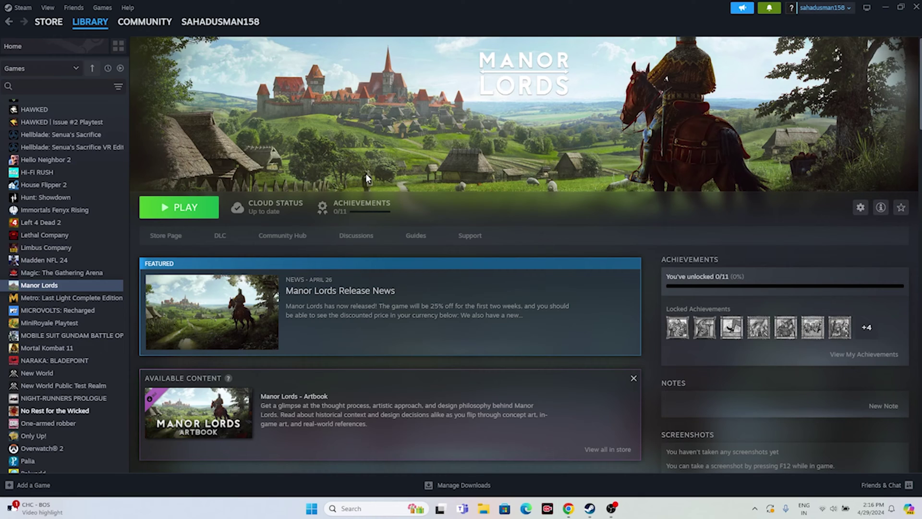
Step: Open the Manor Lords installation folder from the game's installed files properties in Steam
{"action": "right_click", "coordinate": [45, 287]}
{"action": "left_click", "coordinate": [67, 358]}
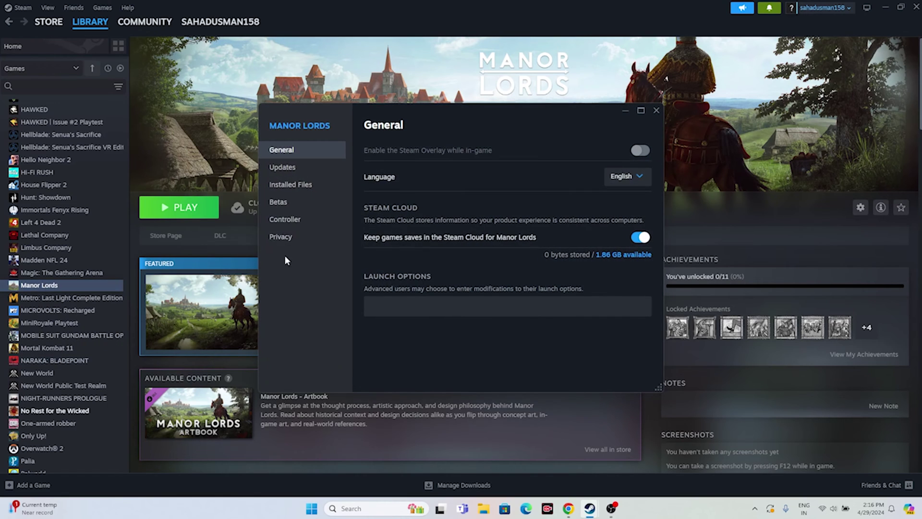
{"action": "left_click", "coordinate": [289, 186]}
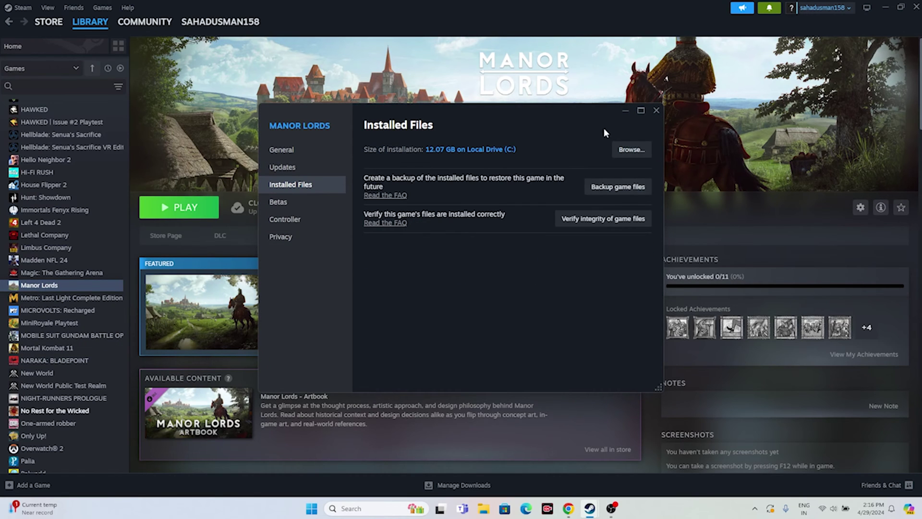
{"action": "left_click", "coordinate": [631, 150]}
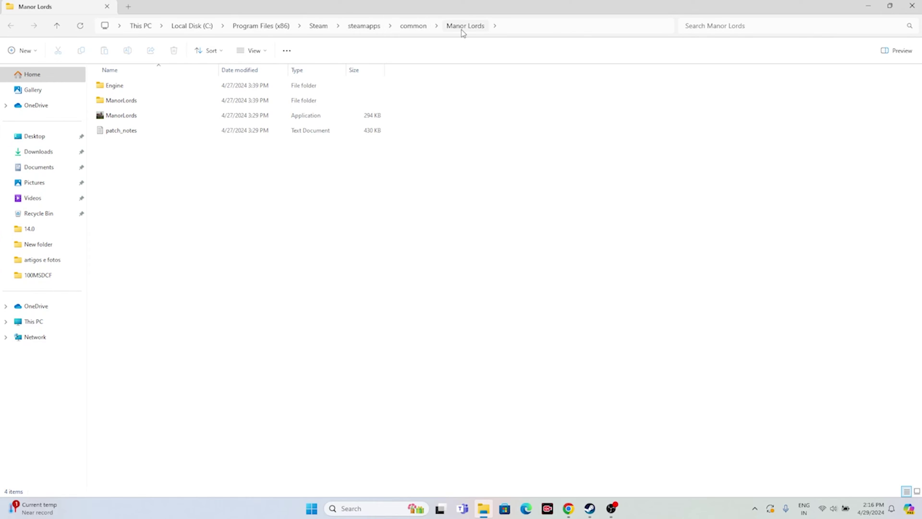
Step: Set the ManorLords application to always run as an administrator and save its properties
{"action": "left_click", "coordinate": [139, 116]}
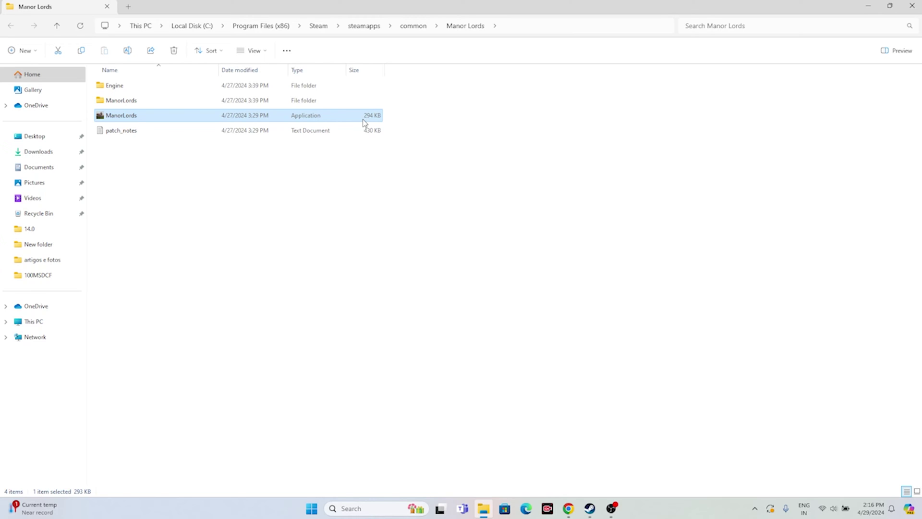
{"action": "right_click", "coordinate": [308, 120]}
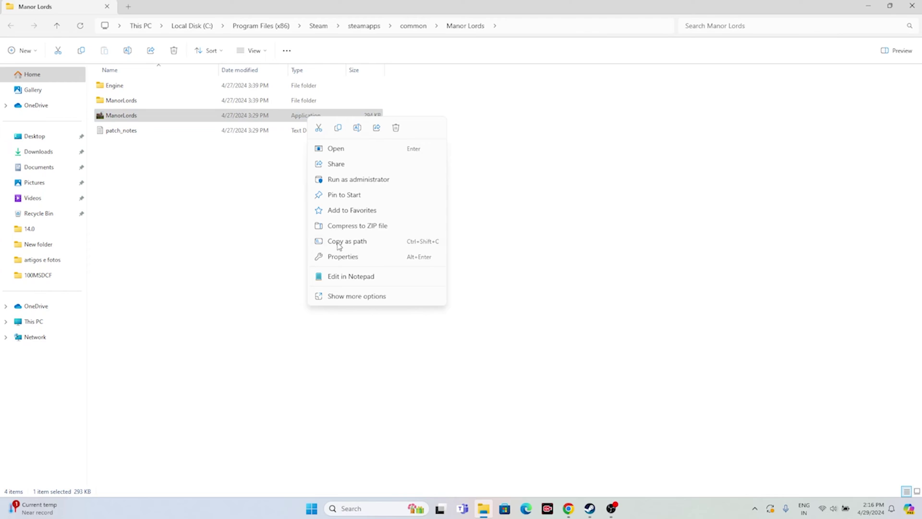
{"action": "left_click", "coordinate": [342, 295]}
{"action": "left_click", "coordinate": [351, 351]}
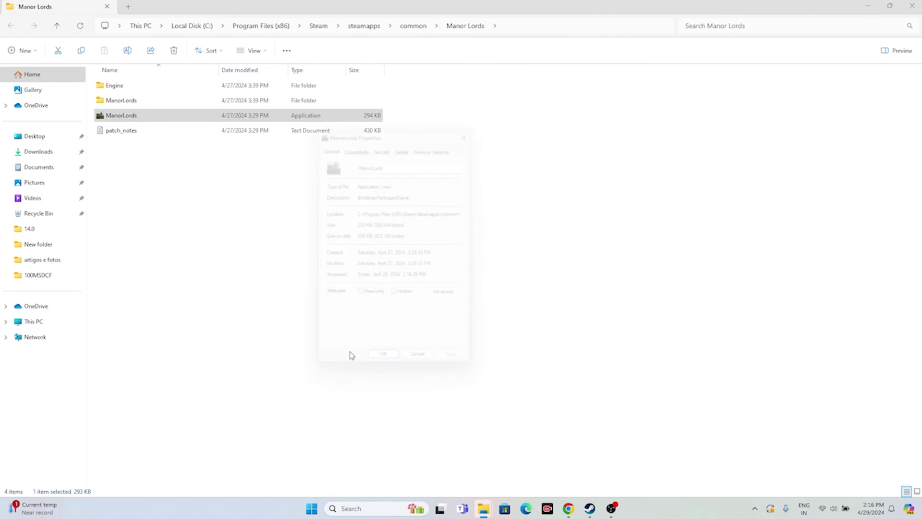
{"action": "left_click", "coordinate": [361, 141]}
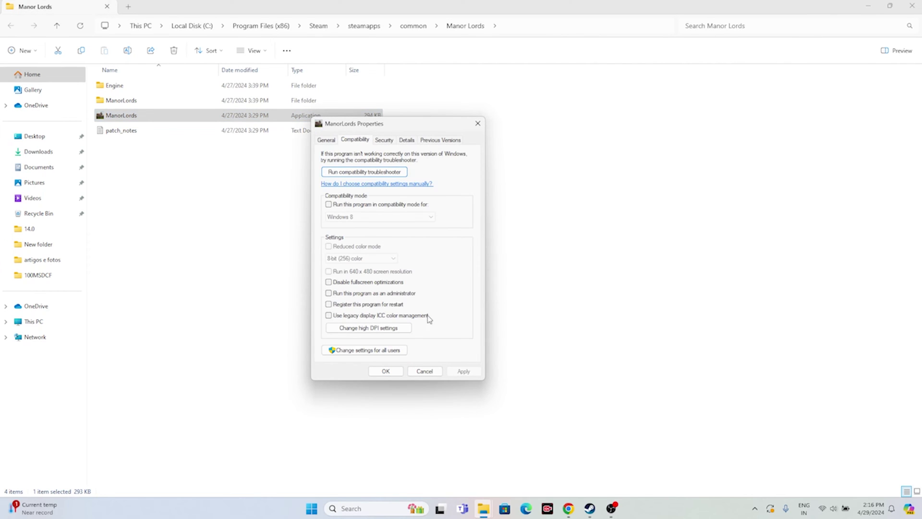
{"action": "left_click", "coordinate": [330, 294]}
{"action": "left_click", "coordinate": [450, 375]}
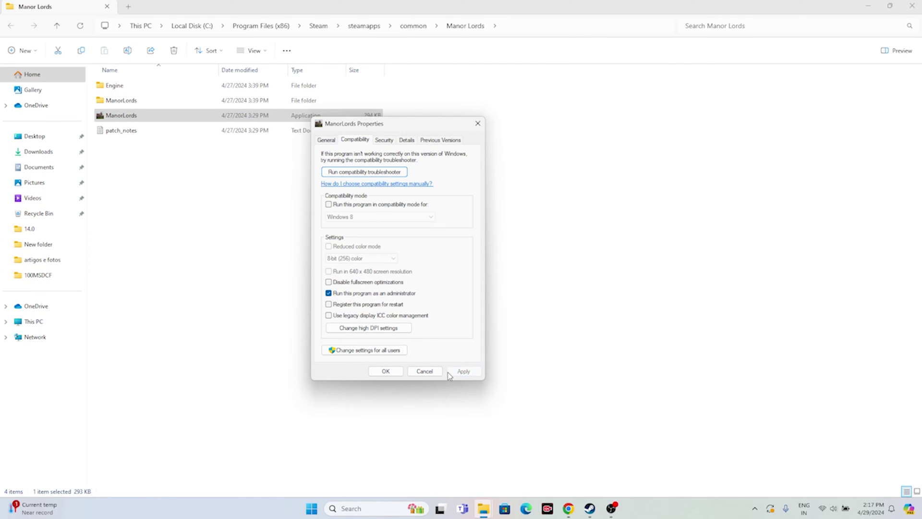
{"action": "left_click", "coordinate": [386, 372]}
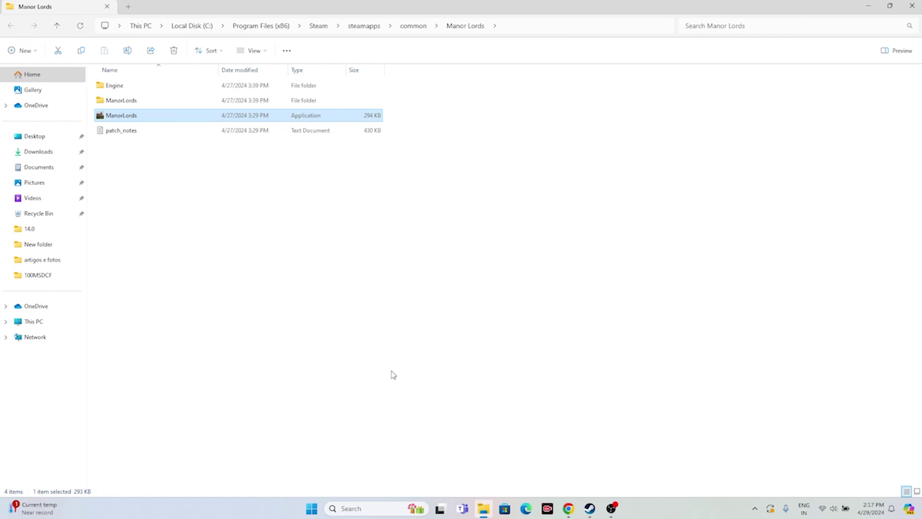
Step: Enable compatibility mode for the ManorLords application, set it to Windows 7, and apply the change
{"action": "right_click", "coordinate": [313, 117]}
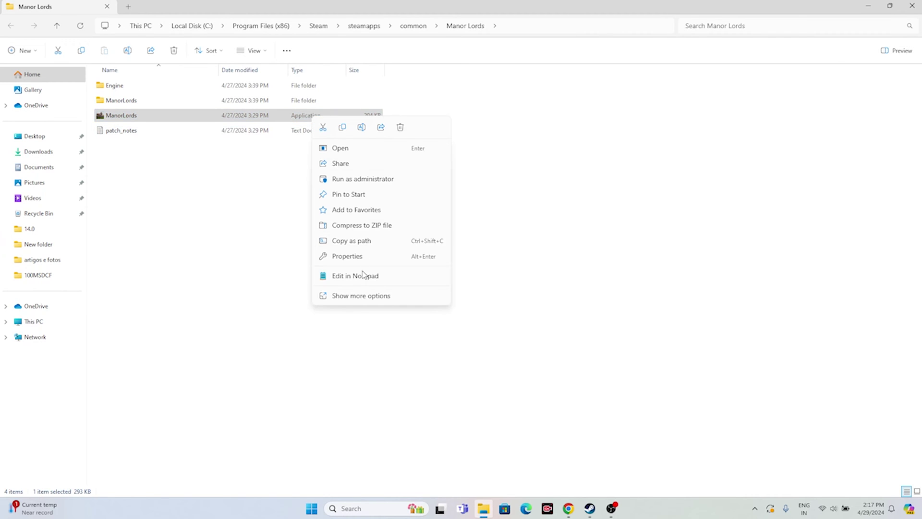
{"action": "left_click", "coordinate": [361, 295]}
{"action": "left_click", "coordinate": [368, 350]}
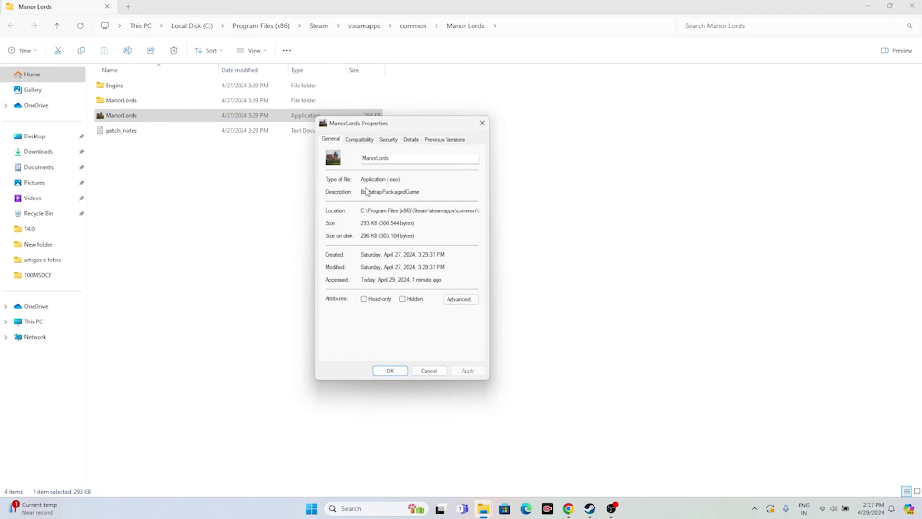
{"action": "left_click", "coordinate": [364, 140]}
{"action": "left_click", "coordinate": [334, 204]}
{"action": "left_click", "coordinate": [393, 216]}
{"action": "left_click", "coordinate": [370, 244]}
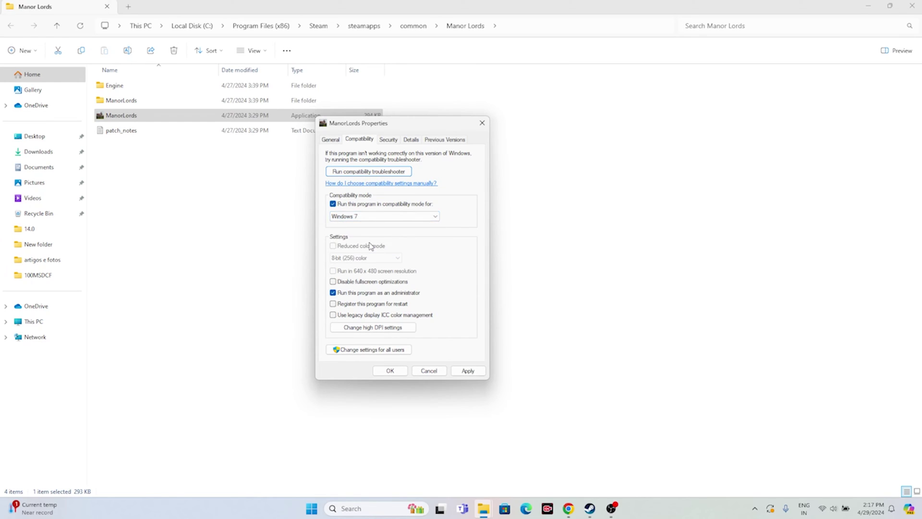
{"action": "left_click", "coordinate": [468, 370]}
Step: Change the compatibility mode to Windows 8, save it, and close the installation folder and the game's properties
{"action": "left_click", "coordinate": [370, 216]}
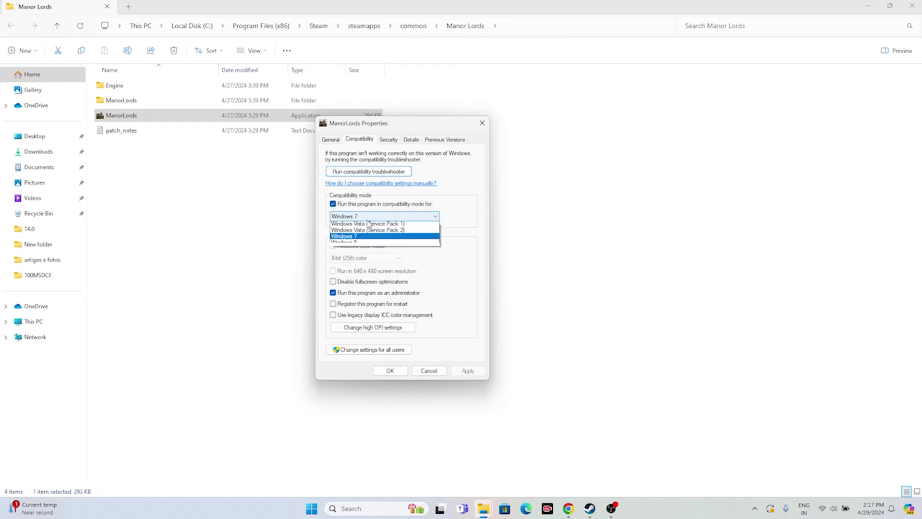
{"action": "left_click", "coordinate": [371, 249]}
{"action": "left_click", "coordinate": [464, 371]}
{"action": "left_click", "coordinate": [390, 370]}
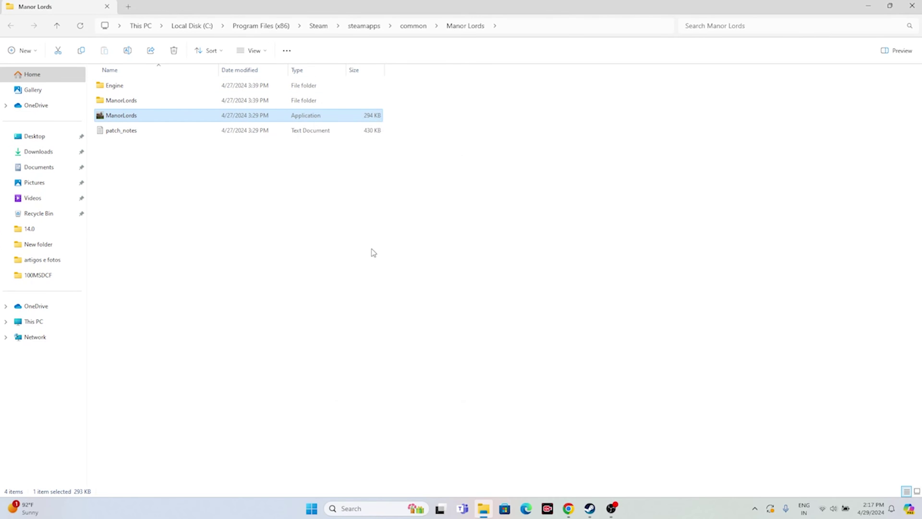
{"action": "left_click", "coordinate": [912, 6]}
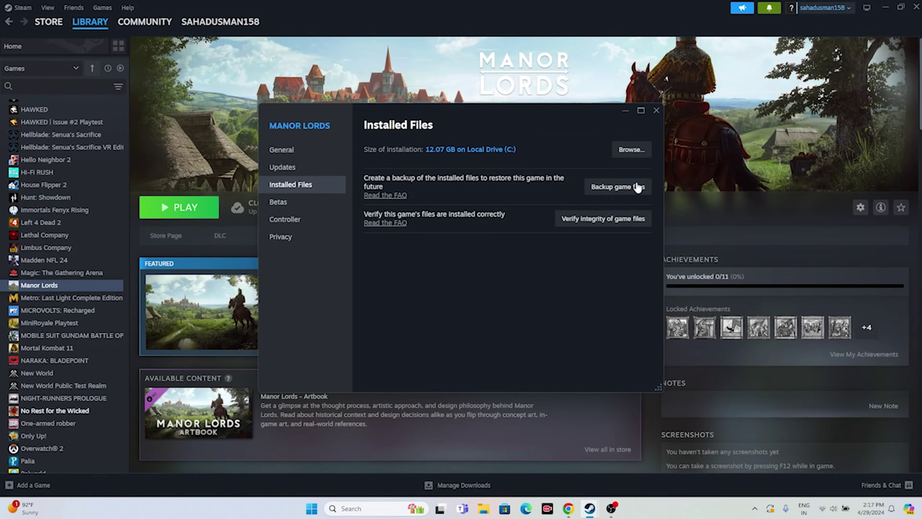
{"action": "left_click", "coordinate": [656, 110]}
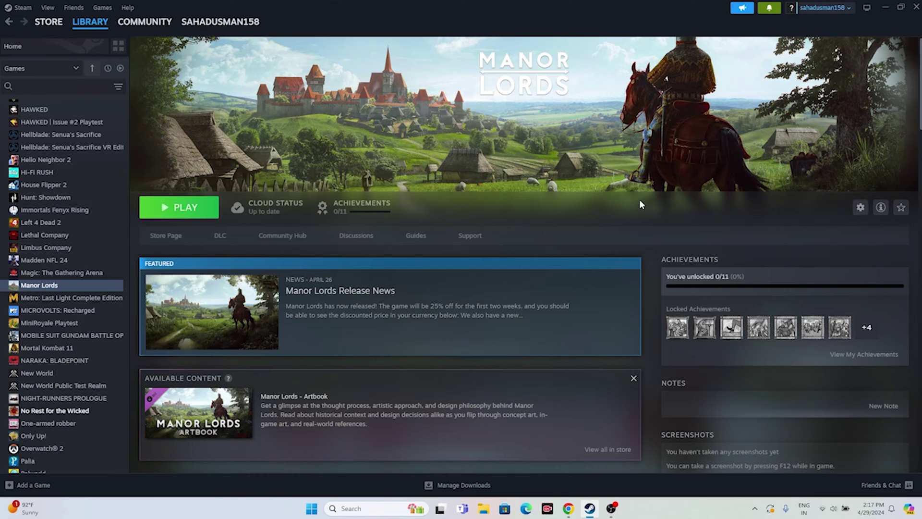
Step: Open Windows Settings and check the automatic time zone and time options under Date & time
{"action": "left_click", "coordinate": [884, 7]}
{"action": "left_click", "coordinate": [364, 508]}
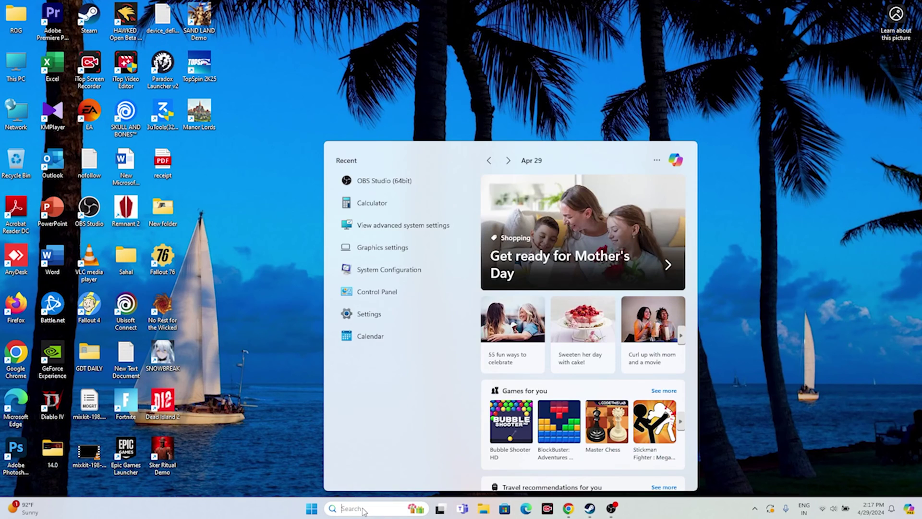
{"action": "type", "text": "settings"}
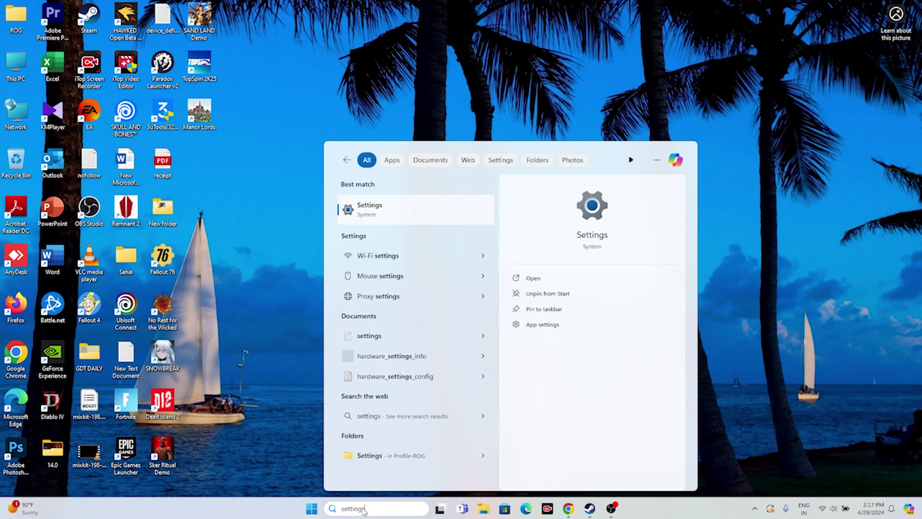
{"action": "left_click", "coordinate": [418, 209]}
{"action": "left_click", "coordinate": [48, 237]}
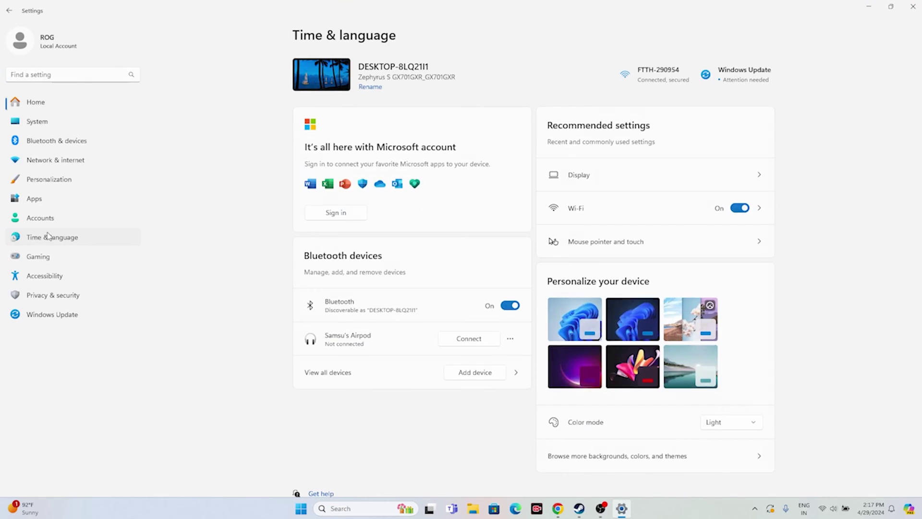
{"action": "left_click", "coordinate": [339, 107]}
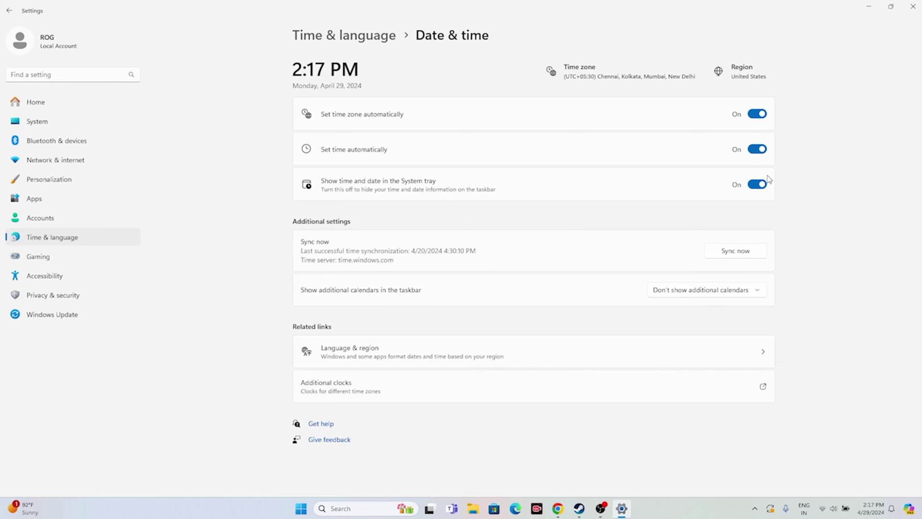
{"action": "left_click", "coordinate": [9, 11]}
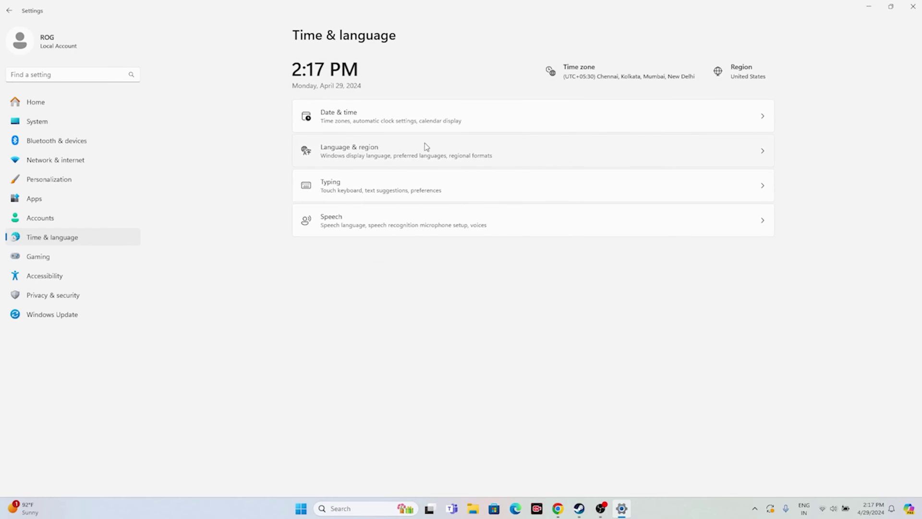
Step: Check the Country or region setting under Language & region, keep United States, and close Settings
{"action": "left_click", "coordinate": [416, 144]}
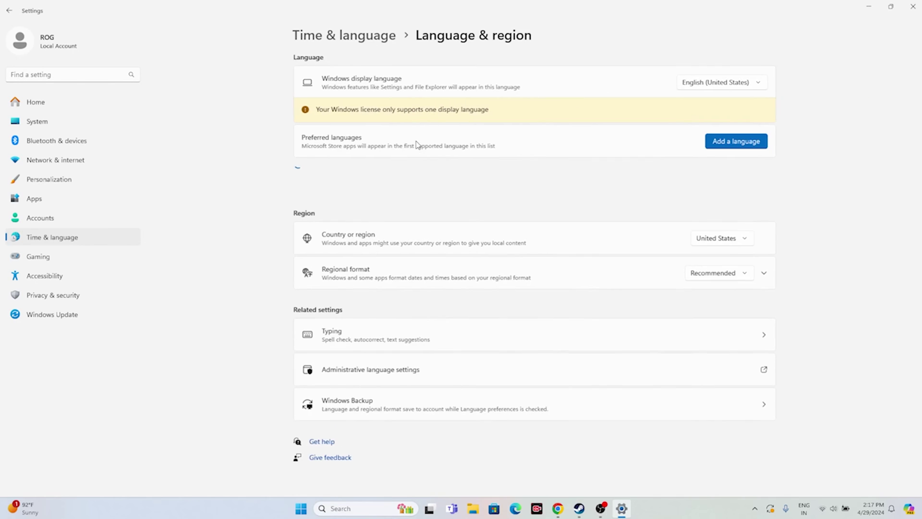
{"action": "left_click", "coordinate": [745, 242]}
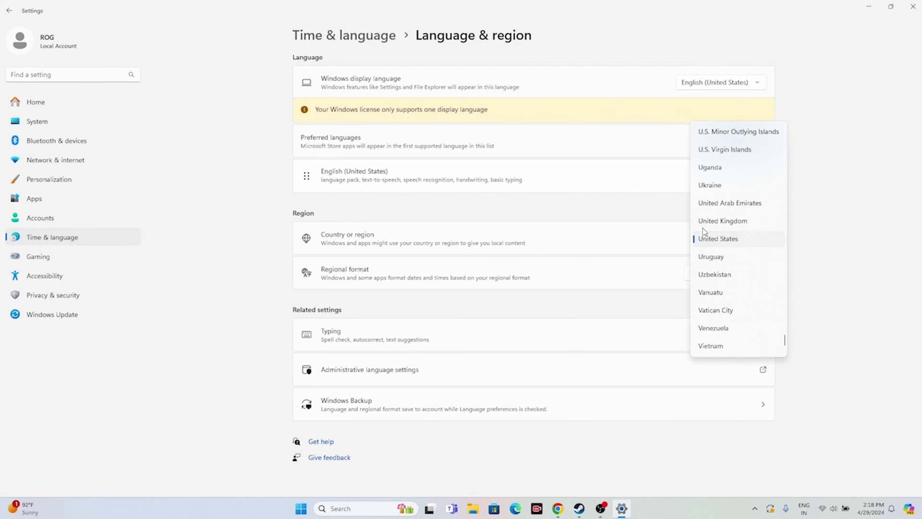
{"action": "left_click", "coordinate": [813, 249]}
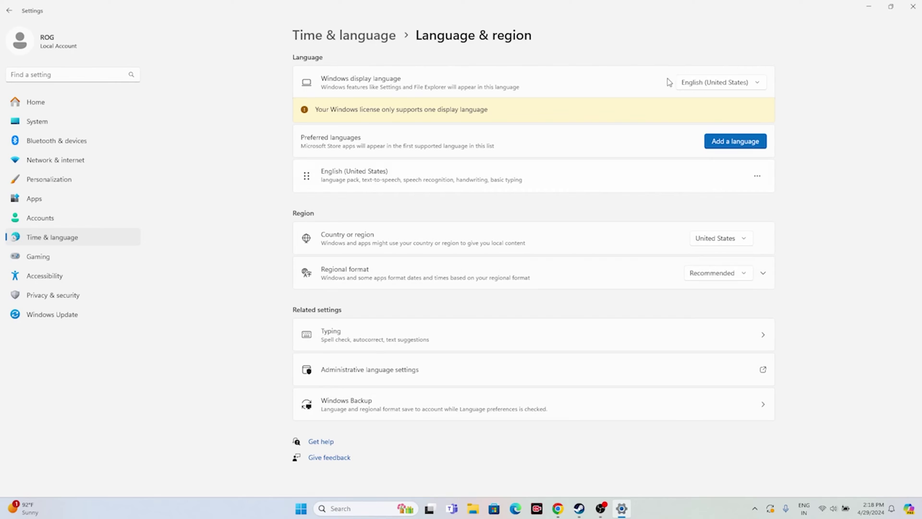
{"action": "left_click", "coordinate": [914, 8]}
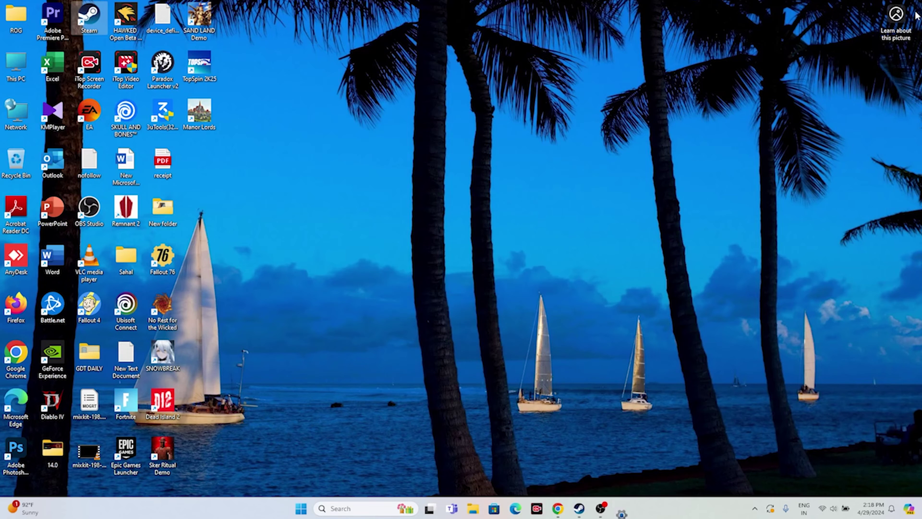
Step: Look at the Documents folder in File Explorer, close it, and switch back to the Steam library
{"action": "left_click", "coordinate": [579, 508]}
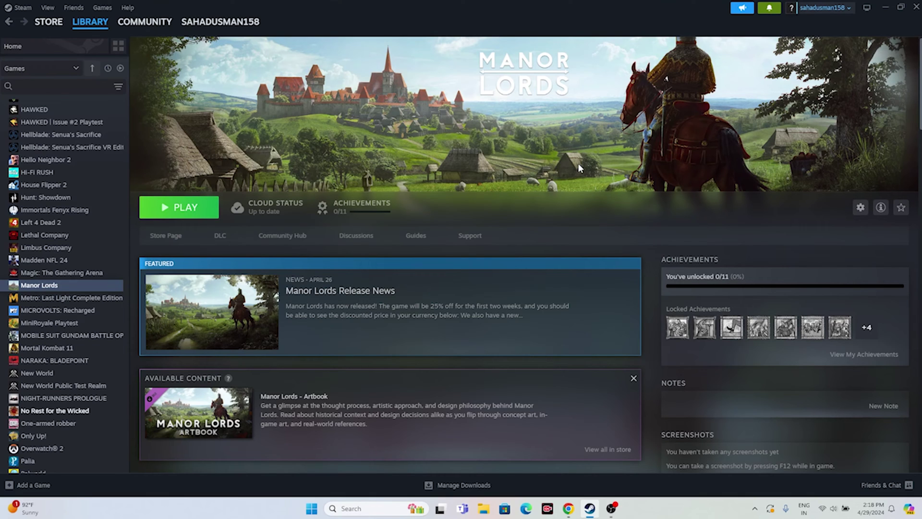
{"action": "left_click", "coordinate": [882, 9]}
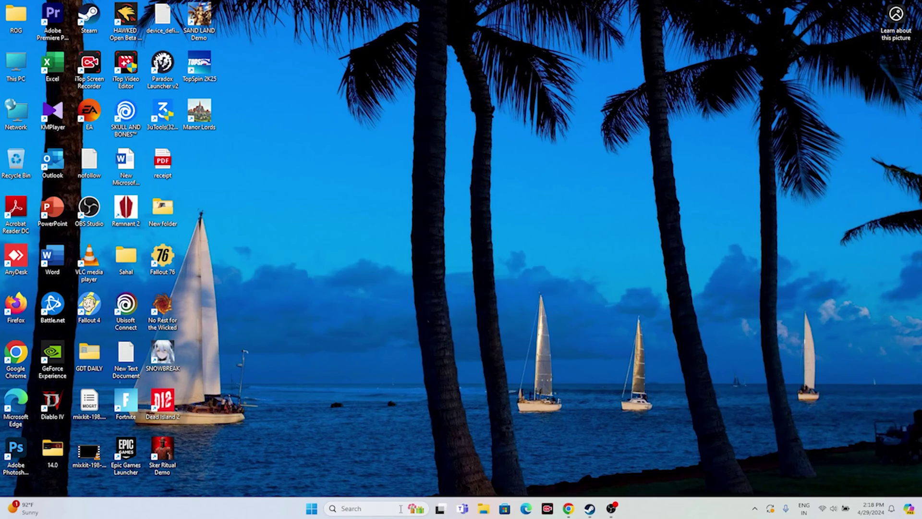
{"action": "left_click", "coordinate": [484, 509]}
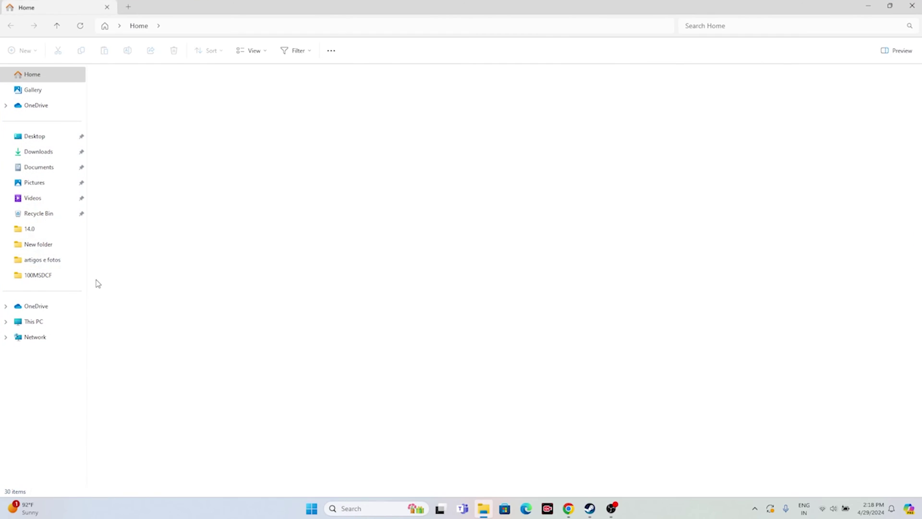
{"action": "left_click", "coordinate": [51, 322]}
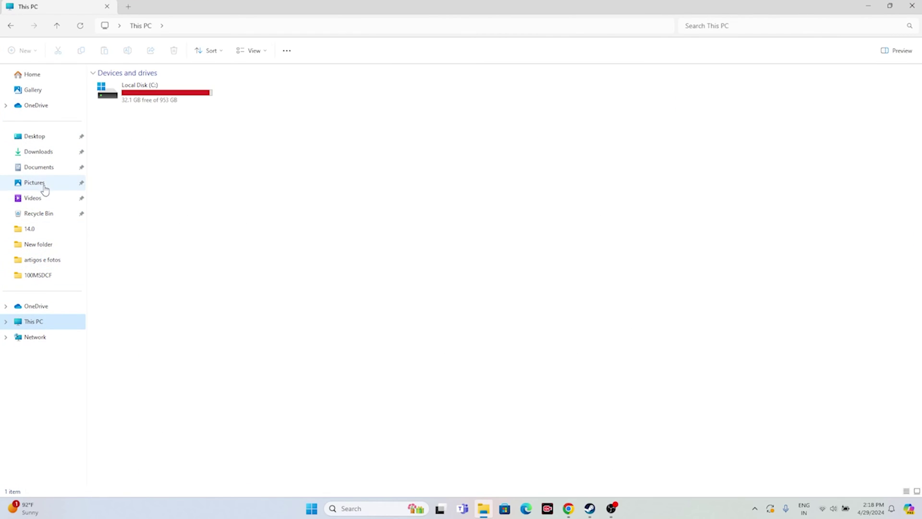
{"action": "left_click", "coordinate": [44, 167]}
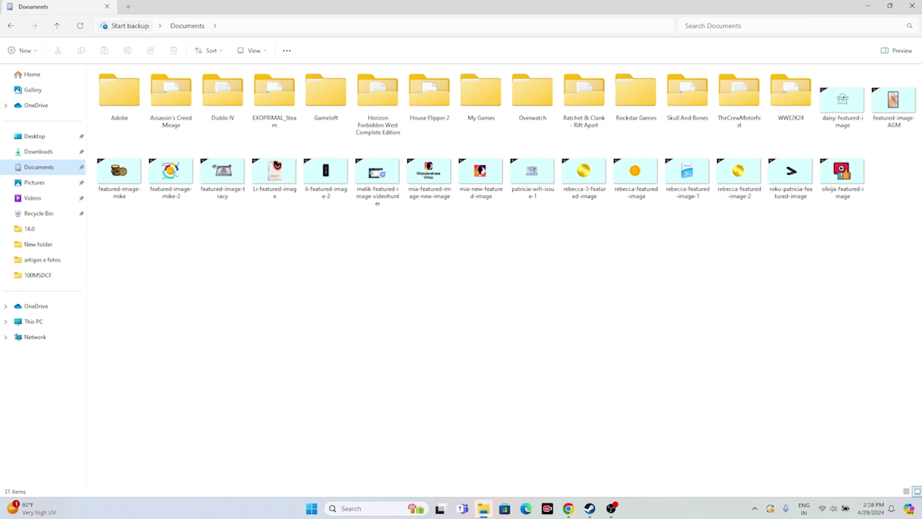
{"action": "left_click", "coordinate": [913, 6]}
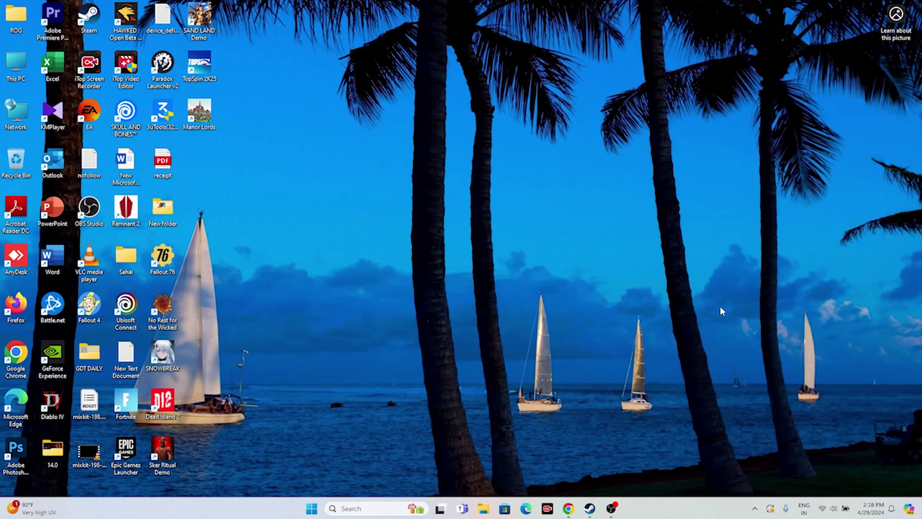
{"action": "left_click", "coordinate": [590, 510]}
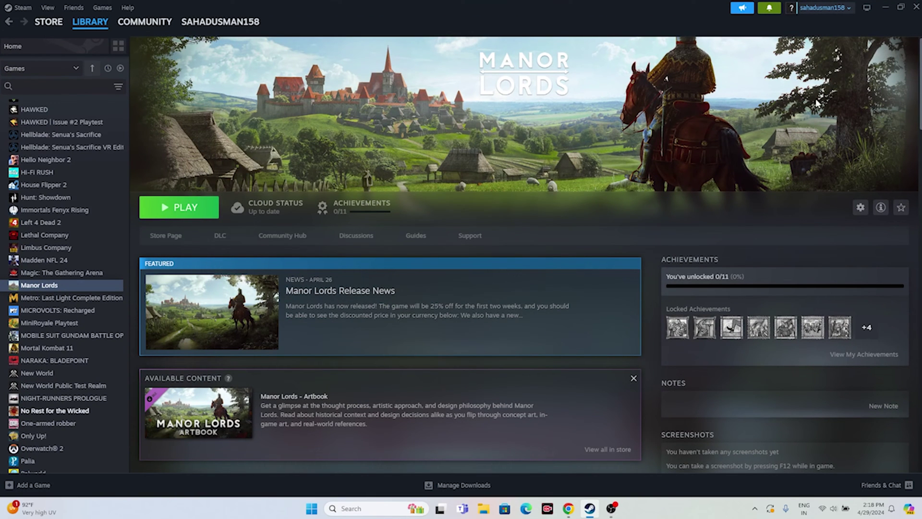
Step: Minimize Steam and open the Windows Defender Firewall list of allowed apps in Control Panel's System and Security category
{"action": "left_click", "coordinate": [886, 7]}
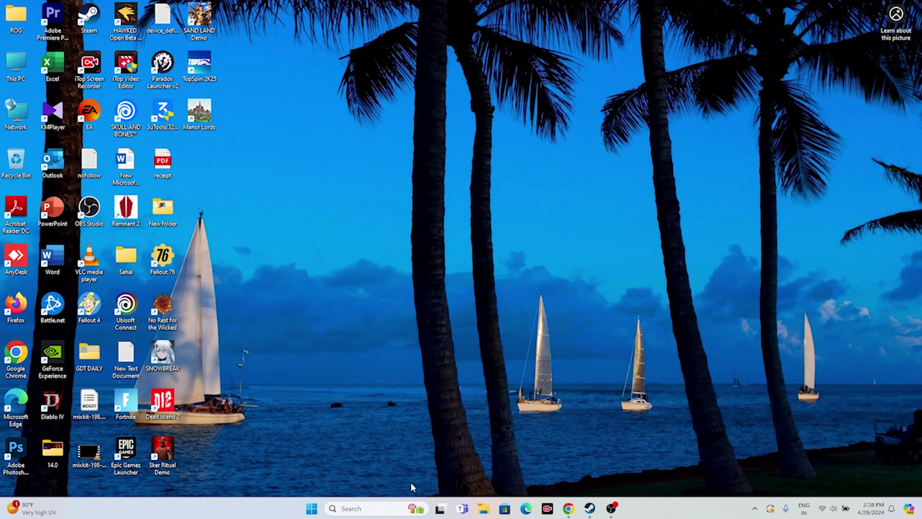
{"action": "left_click", "coordinate": [363, 508]}
{"action": "type", "text": "control panelontr"}
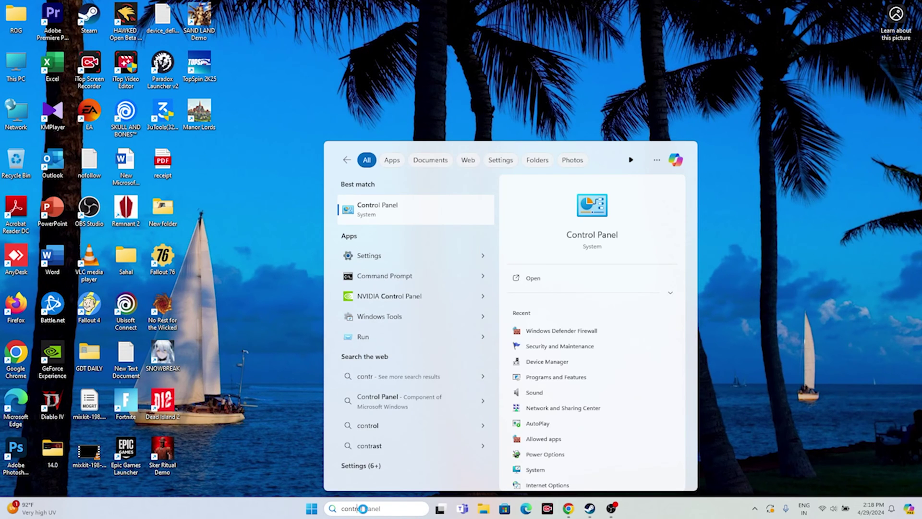
{"action": "left_click", "coordinate": [396, 205]}
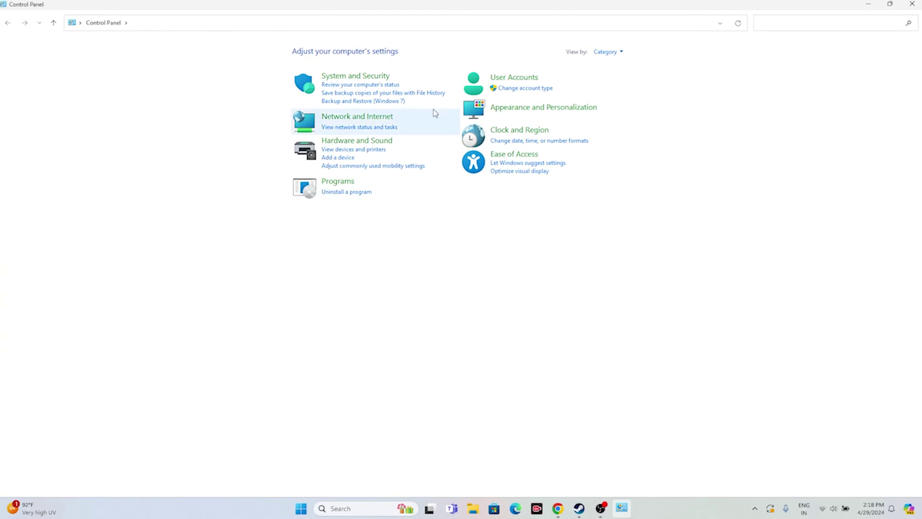
{"action": "left_click", "coordinate": [363, 78]}
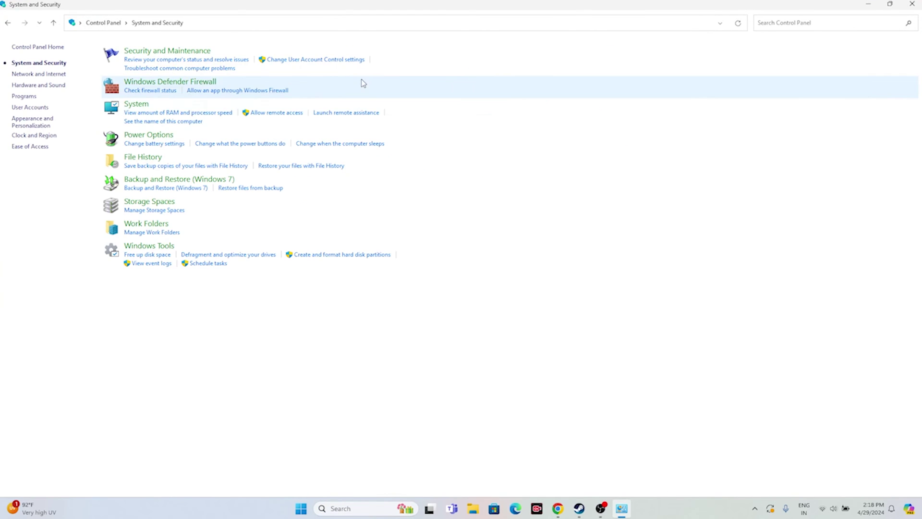
{"action": "left_click", "coordinate": [176, 83]}
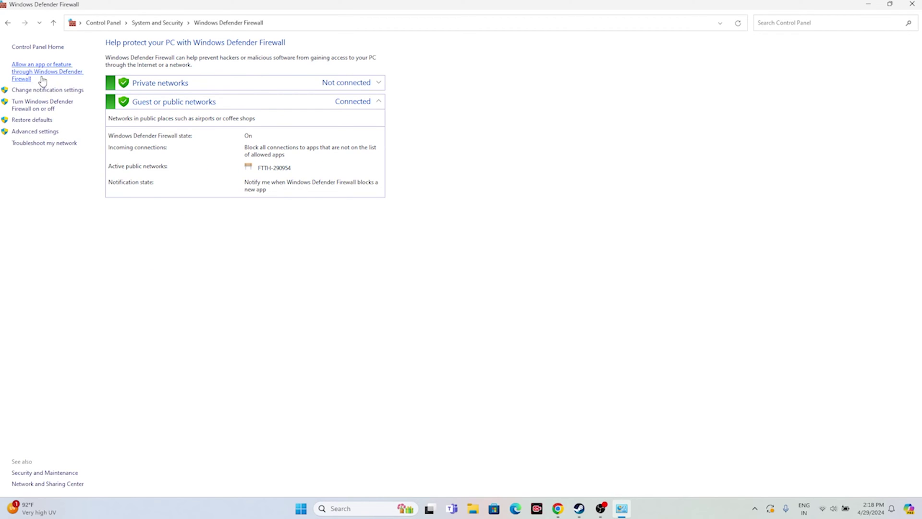
{"action": "left_click", "coordinate": [37, 73]}
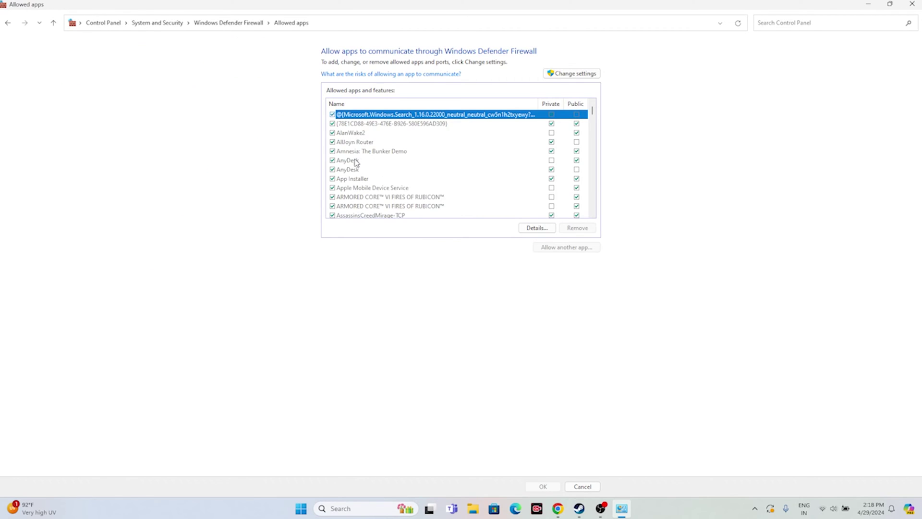
Step: Find Manor Lords in the allowed apps list and check its private and public network access
{"action": "scroll", "coordinate": [349, 181], "scroll_direction": "down", "scroll_amount": 8}
{"action": "scroll", "coordinate": [389, 149], "scroll_direction": "down", "scroll_amount": 10}
{"action": "scroll", "coordinate": [389, 150], "scroll_direction": "down", "scroll_amount": 10}
{"action": "scroll", "coordinate": [390, 151], "scroll_direction": "up", "scroll_amount": 1}
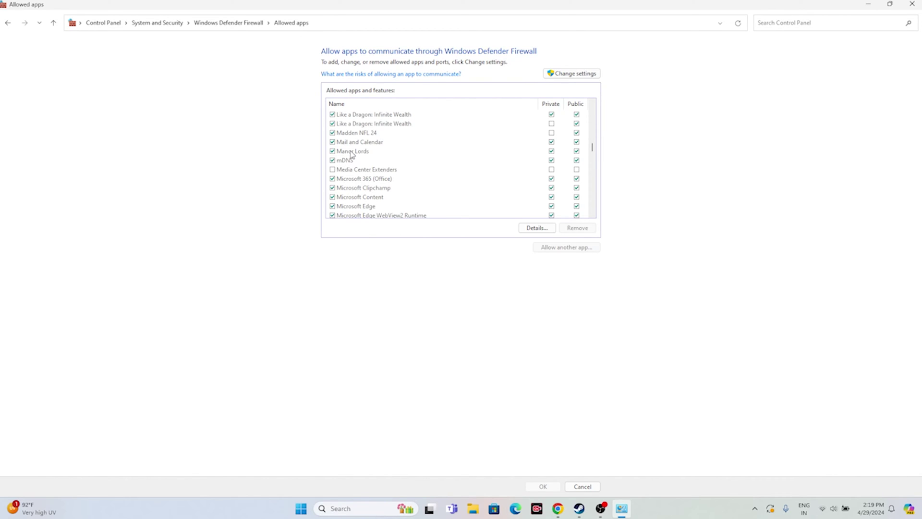
Step: Unlock the allowed apps settings, start adding another app, and browse to Steam's steamapps\common folder in Program Files (x86) on drive C
{"action": "left_click", "coordinate": [561, 74]}
{"action": "left_click", "coordinate": [562, 248]}
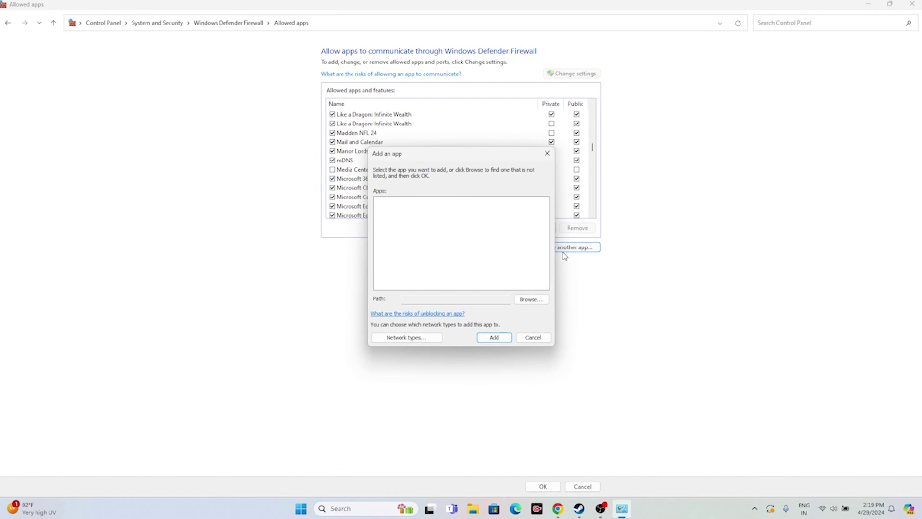
{"action": "left_click", "coordinate": [528, 299]}
{"action": "scroll", "coordinate": [411, 310], "scroll_direction": "down", "scroll_amount": 5}
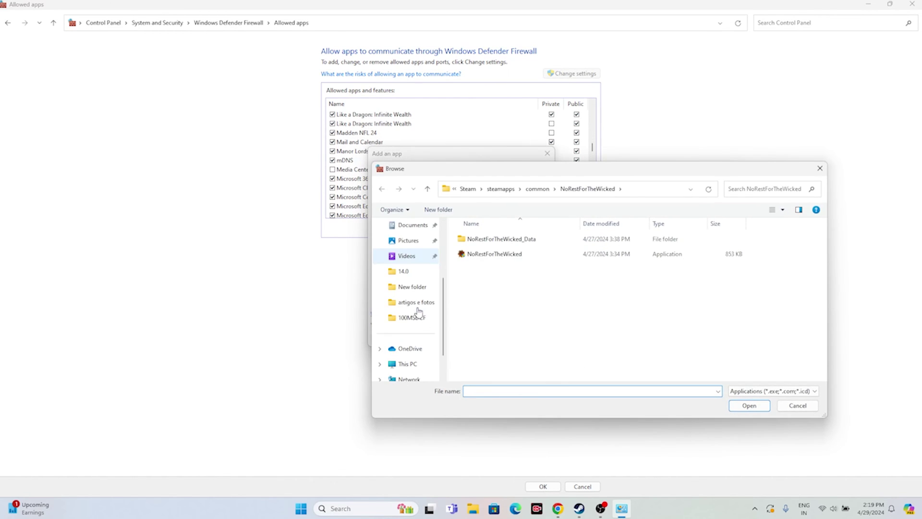
{"action": "left_click", "coordinate": [409, 335]}
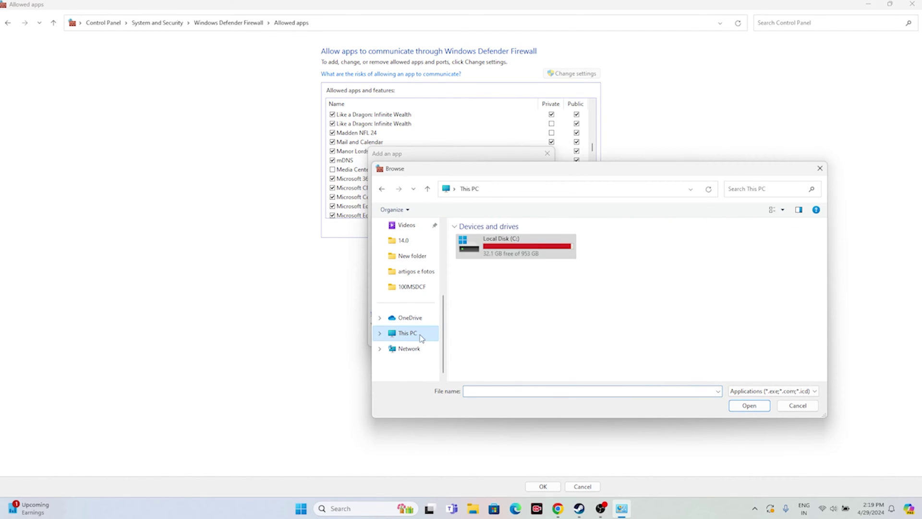
{"action": "double_click", "coordinate": [553, 239]}
{"action": "double_click", "coordinate": [512, 336]}
{"action": "scroll", "coordinate": [500, 307], "scroll_direction": "down", "scroll_amount": 7}
{"action": "double_click", "coordinate": [497, 297]}
{"action": "scroll", "coordinate": [509, 278], "scroll_direction": "down", "scroll_amount": 3}
{"action": "left_click", "coordinate": [507, 285]}
{"action": "double_click", "coordinate": [507, 285]}
{"action": "double_click", "coordinate": [500, 241]}
Step: Choose the ManorLords application from the Manor Lords folder as the app to allow through the firewall
{"action": "scroll", "coordinate": [520, 281], "scroll_direction": "down", "scroll_amount": 10}
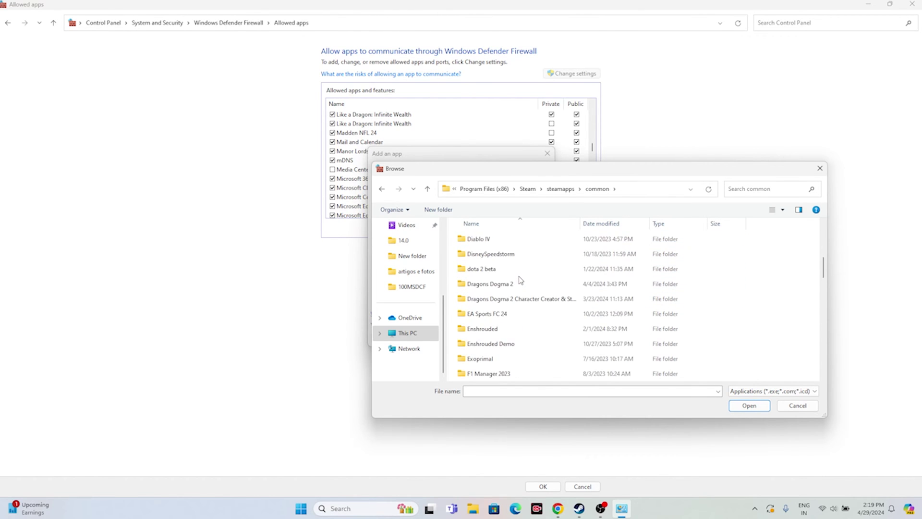
{"action": "scroll", "coordinate": [521, 280], "scroll_direction": "down", "scroll_amount": 10}
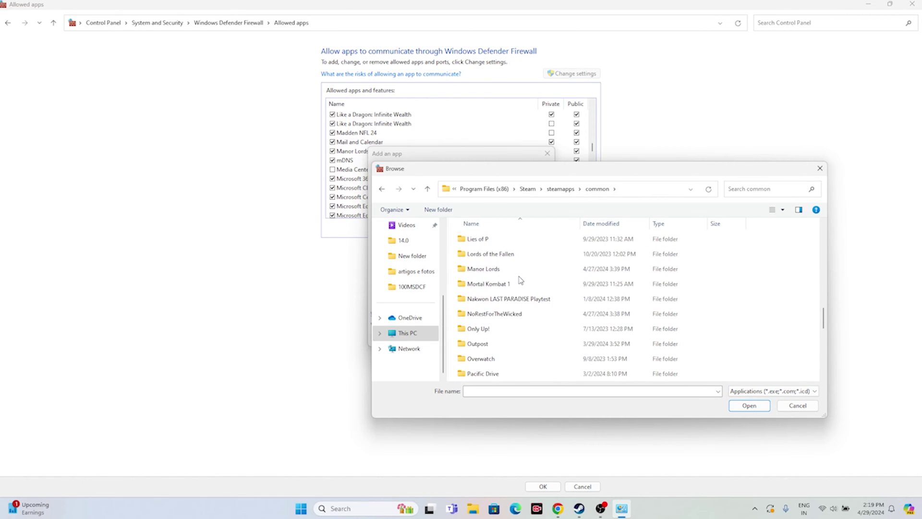
{"action": "scroll", "coordinate": [519, 281], "scroll_direction": "down", "scroll_amount": 4}
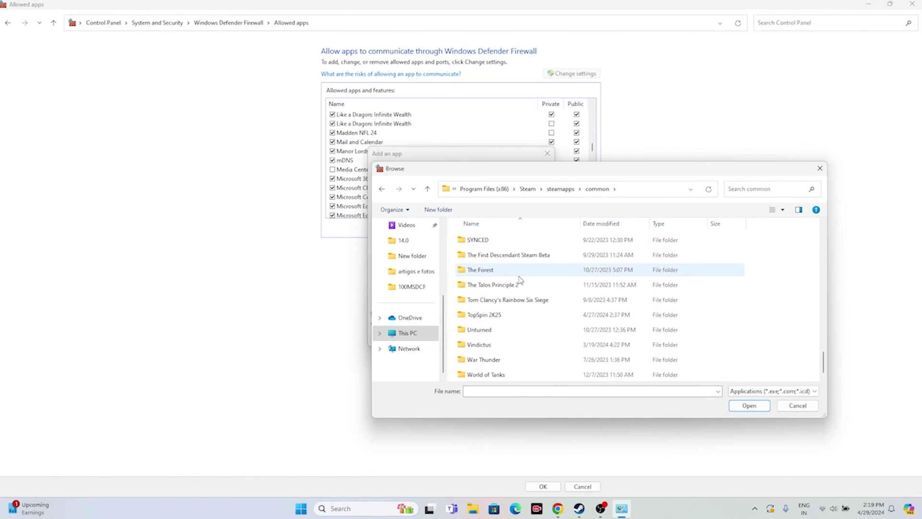
{"action": "scroll", "coordinate": [519, 280], "scroll_direction": "up", "scroll_amount": 5}
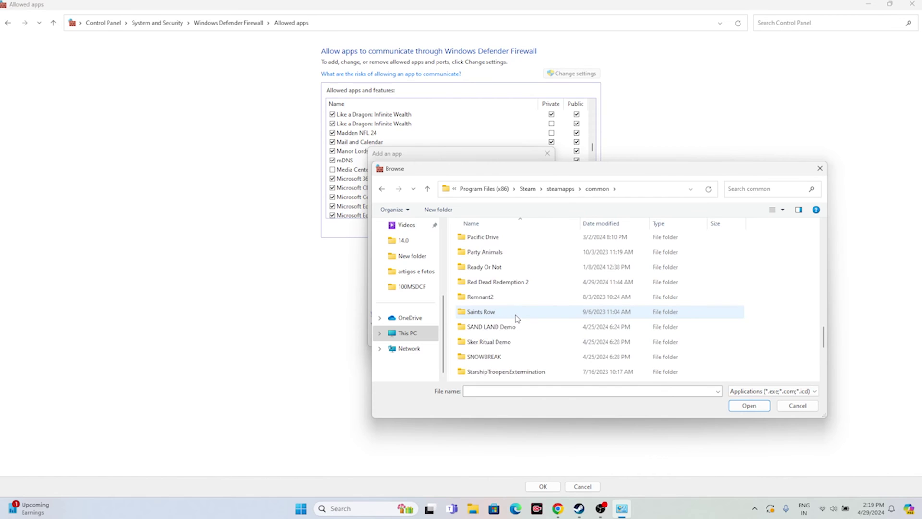
{"action": "scroll", "coordinate": [517, 318], "scroll_direction": "up", "scroll_amount": 2}
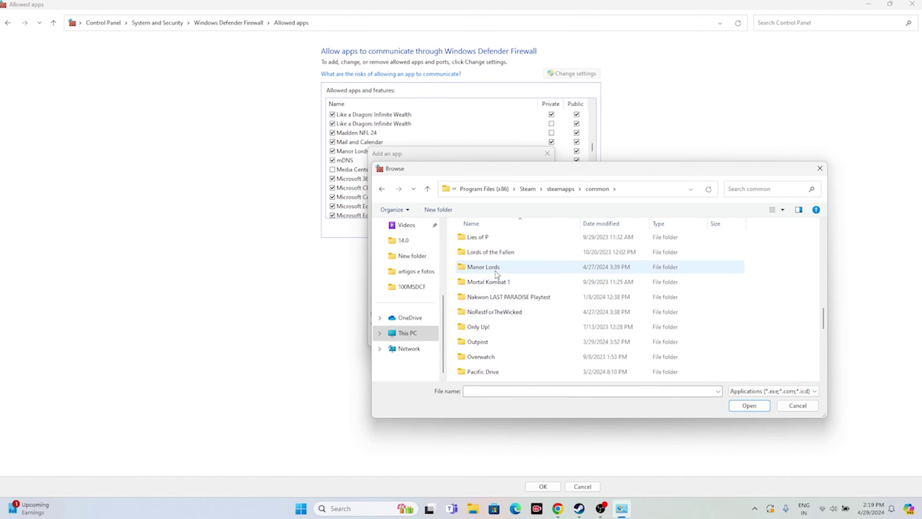
{"action": "double_click", "coordinate": [499, 268]}
{"action": "left_click", "coordinate": [494, 272]}
{"action": "left_click", "coordinate": [749, 405]}
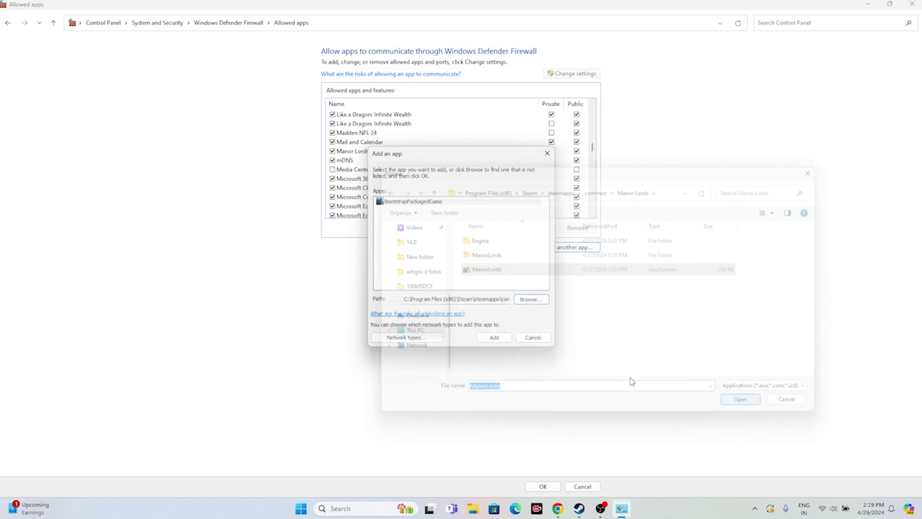
Step: Try to add the selected game application to the allowed apps, close the firewall windows, and switch back to Steam
{"action": "left_click", "coordinate": [495, 338]}
{"action": "left_click", "coordinate": [538, 286]}
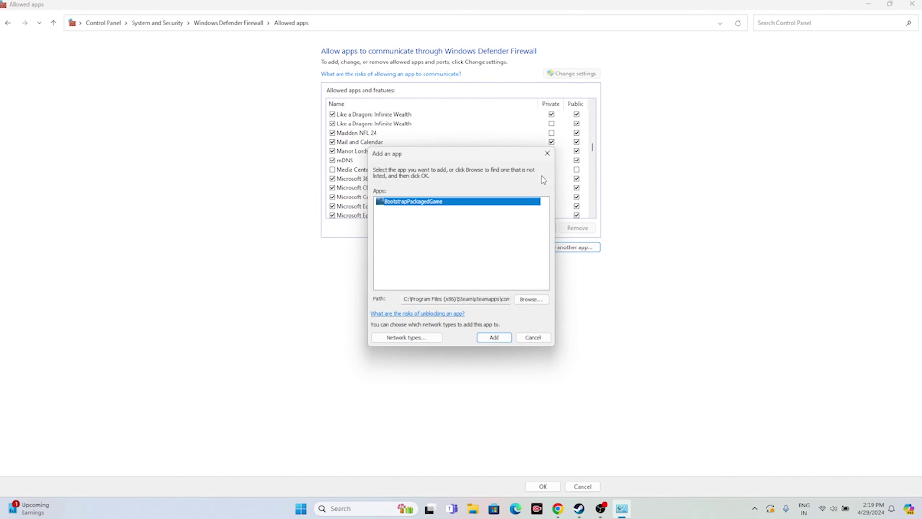
{"action": "left_click", "coordinate": [547, 154]}
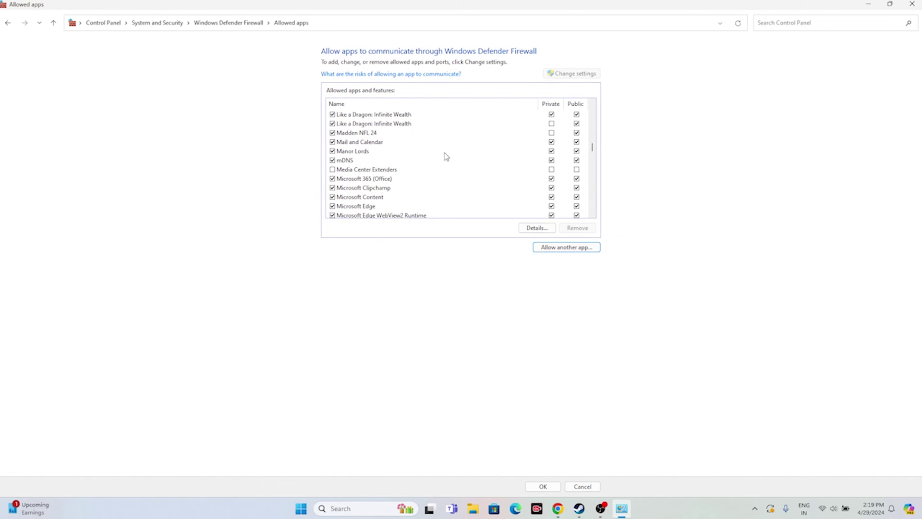
{"action": "left_click", "coordinate": [912, 3]}
{"action": "left_click", "coordinate": [579, 508]}
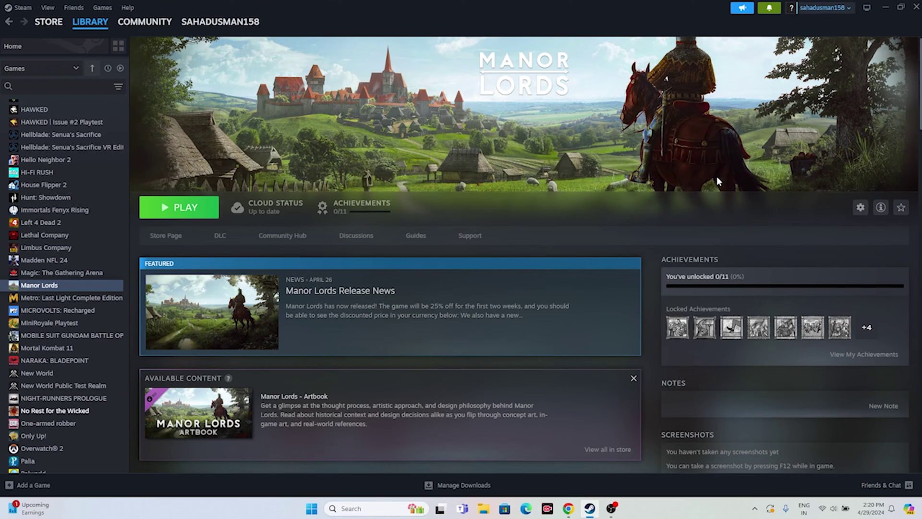
Step: In System Configuration, hide all Microsoft services, disable all remaining services, apply the change, and close the restart prompt without restarting
{"action": "left_click", "coordinate": [380, 512]}
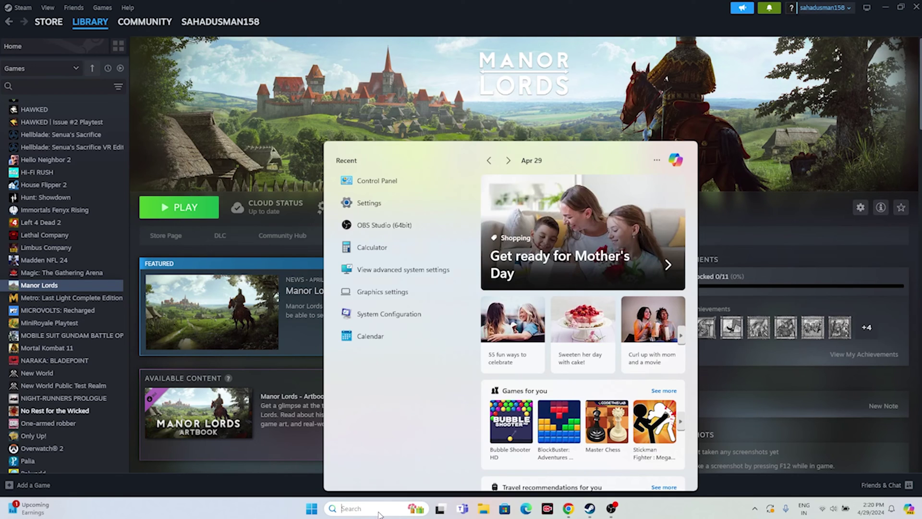
{"action": "left_click", "coordinate": [416, 317]}
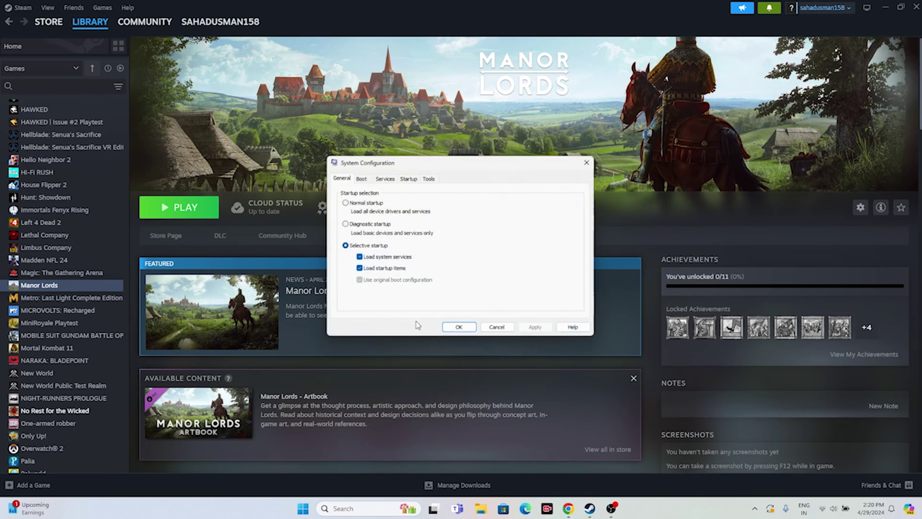
{"action": "left_click", "coordinate": [381, 179]}
{"action": "left_click", "coordinate": [568, 305]}
{"action": "left_click", "coordinate": [386, 313]}
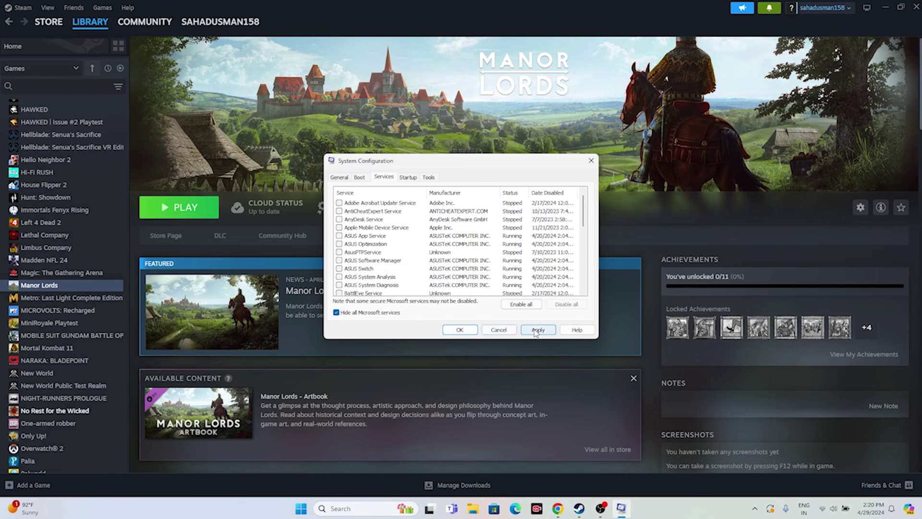
{"action": "left_click", "coordinate": [537, 330]}
{"action": "left_click", "coordinate": [461, 331]}
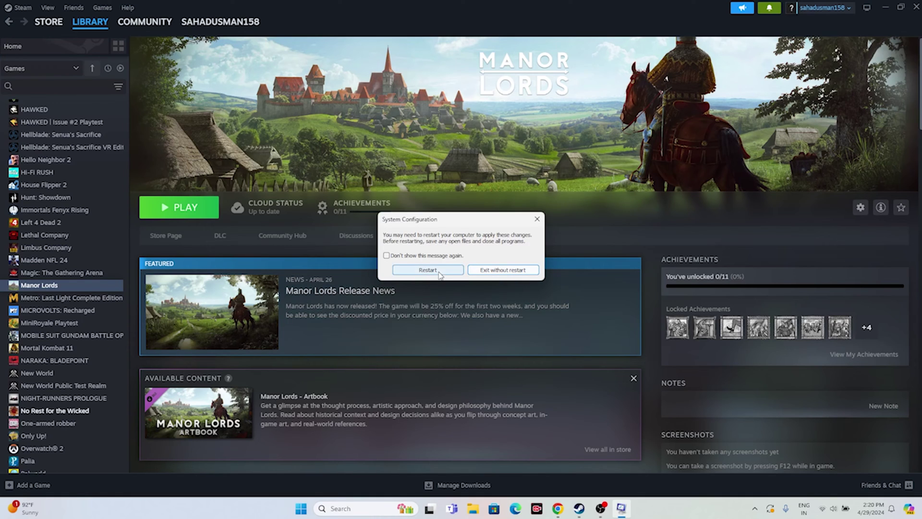
{"action": "left_click", "coordinate": [538, 225]}
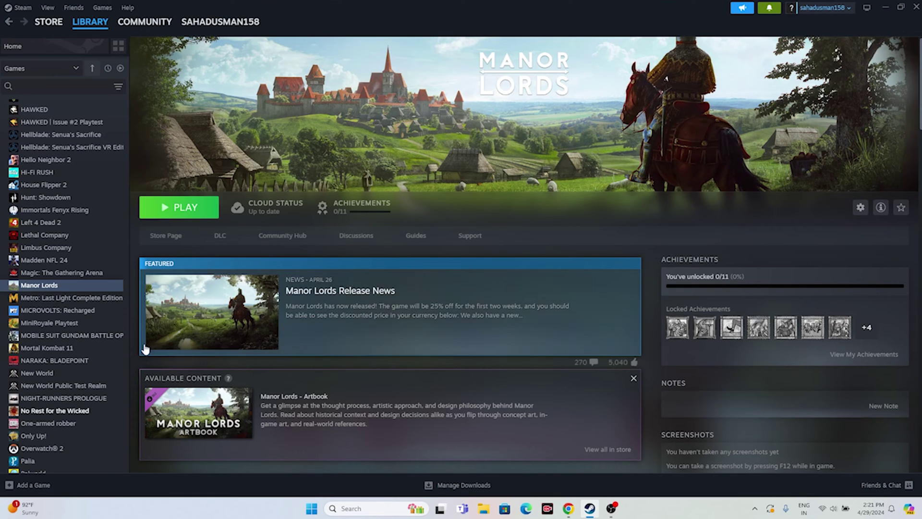
Step: Open Manor Lords' properties, start a launch option beginning with "-" in the general settings, and close the properties
{"action": "right_click", "coordinate": [49, 288]}
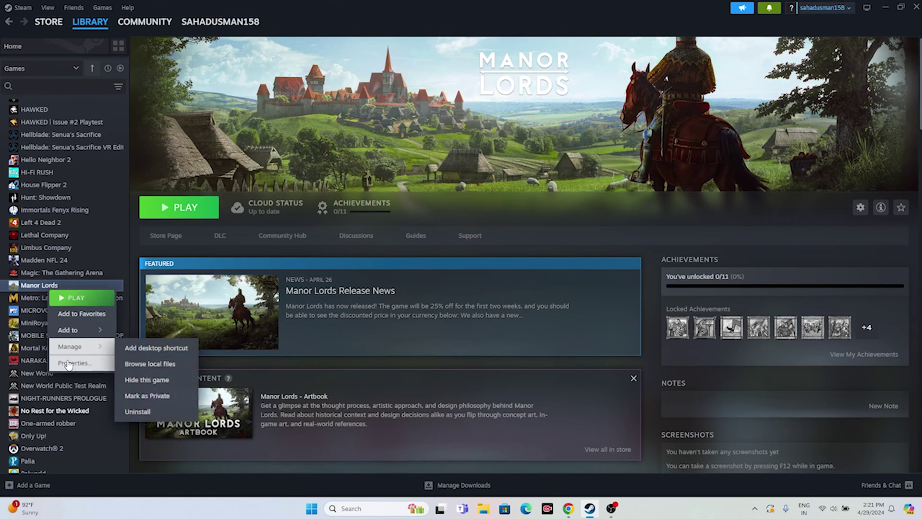
{"action": "left_click", "coordinate": [74, 363]}
{"action": "left_click", "coordinate": [283, 187]}
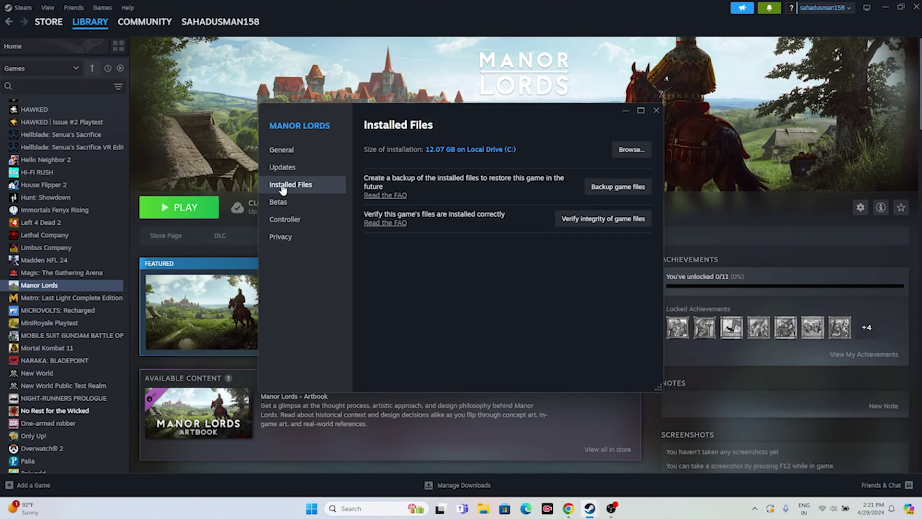
{"action": "left_click", "coordinate": [306, 155]}
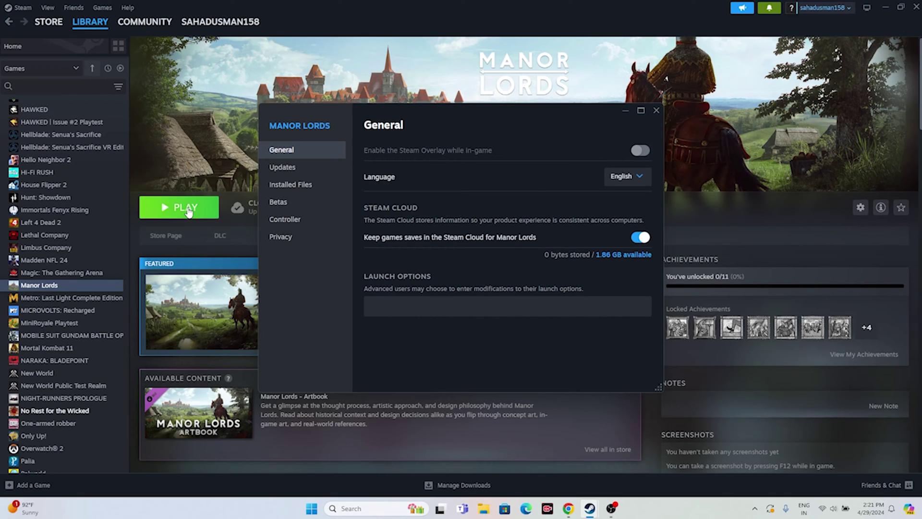
{"action": "left_click", "coordinate": [385, 306]}
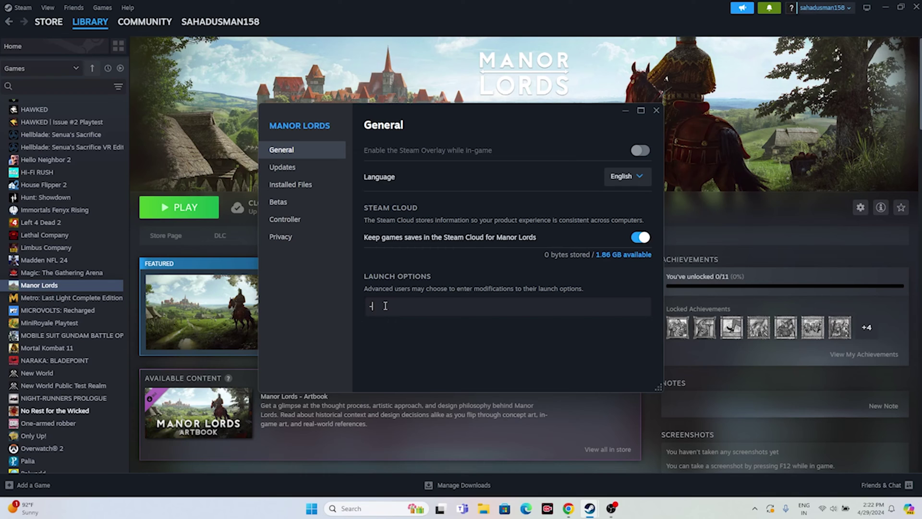
{"action": "left_click", "coordinate": [656, 110]}
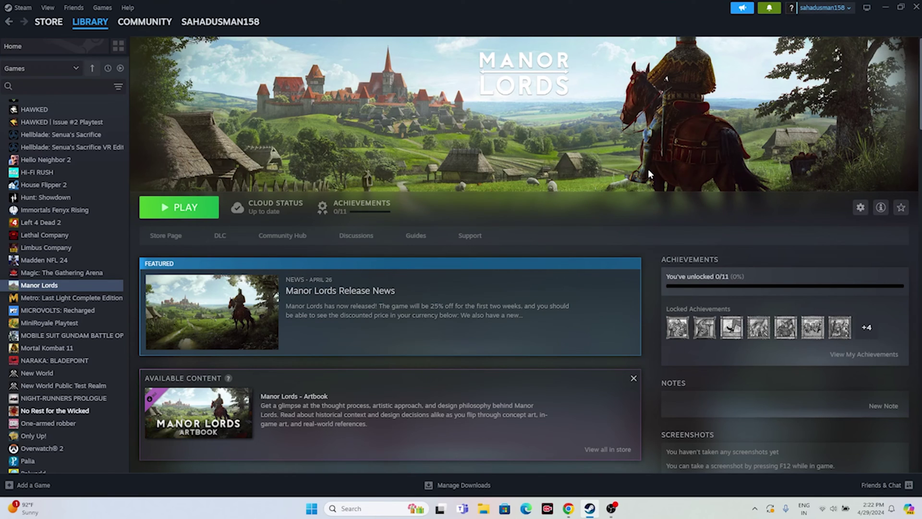
Step: Minimize Steam, check the running processes in Task Manager, close it, and return to the Steam library
{"action": "left_click", "coordinate": [885, 8]}
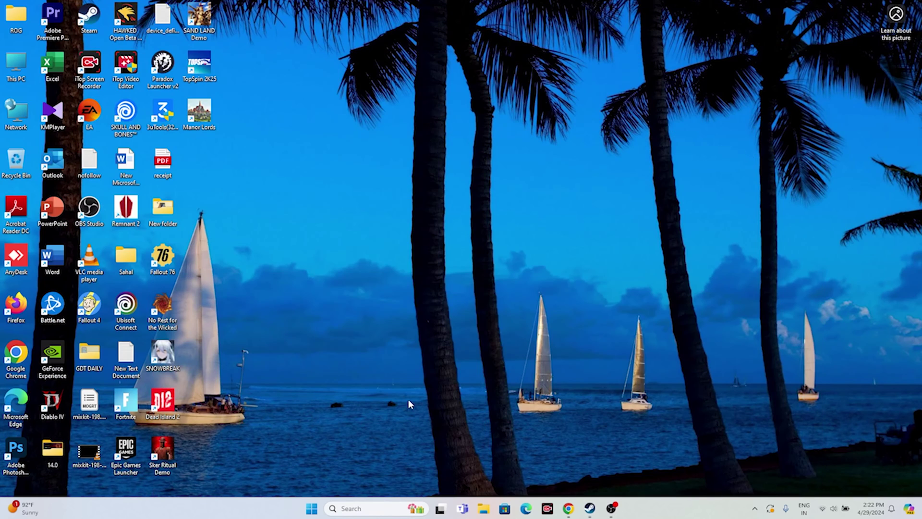
{"action": "right_click", "coordinate": [312, 509]}
{"action": "left_click", "coordinate": [311, 391]}
{"action": "left_click", "coordinate": [438, 107]}
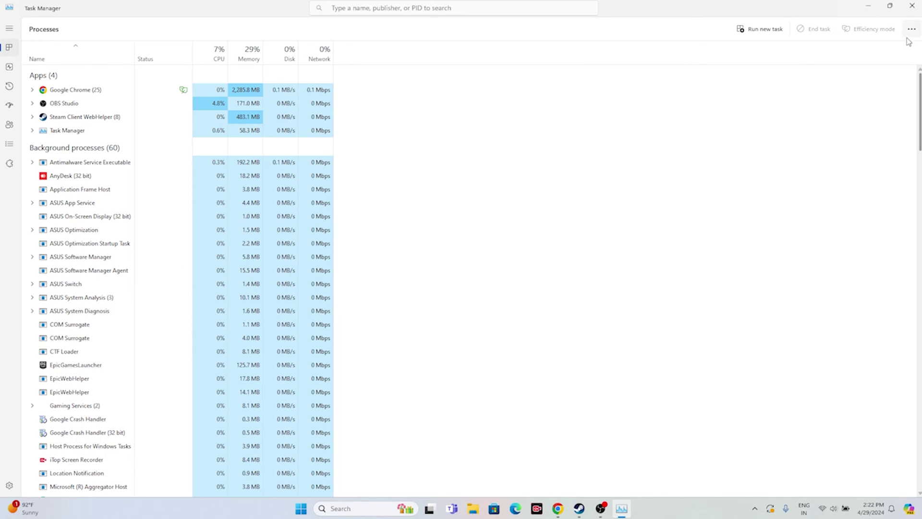
{"action": "left_click", "coordinate": [912, 6]}
{"action": "left_click", "coordinate": [589, 508]}
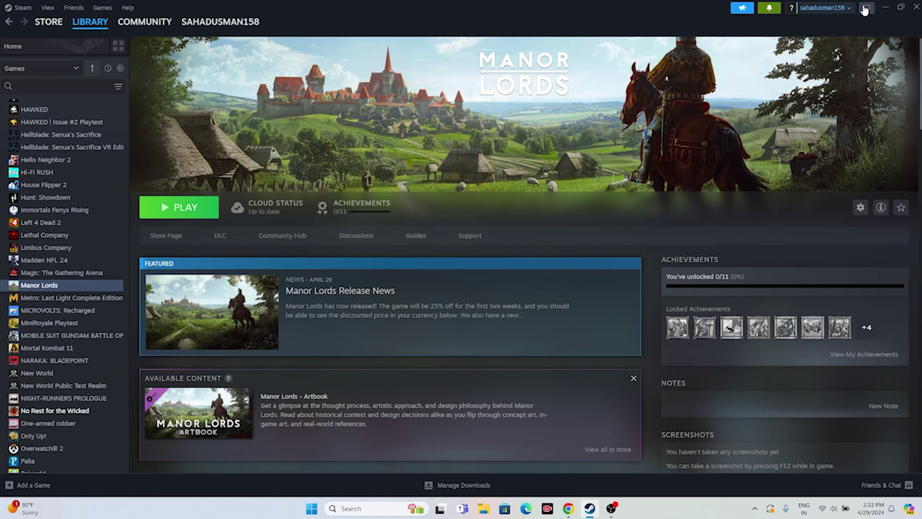
Step: Minimize Steam, search Windows for the graphics settings, and open them at the custom options for apps
{"action": "left_click", "coordinate": [884, 7]}
{"action": "left_click", "coordinate": [371, 507]}
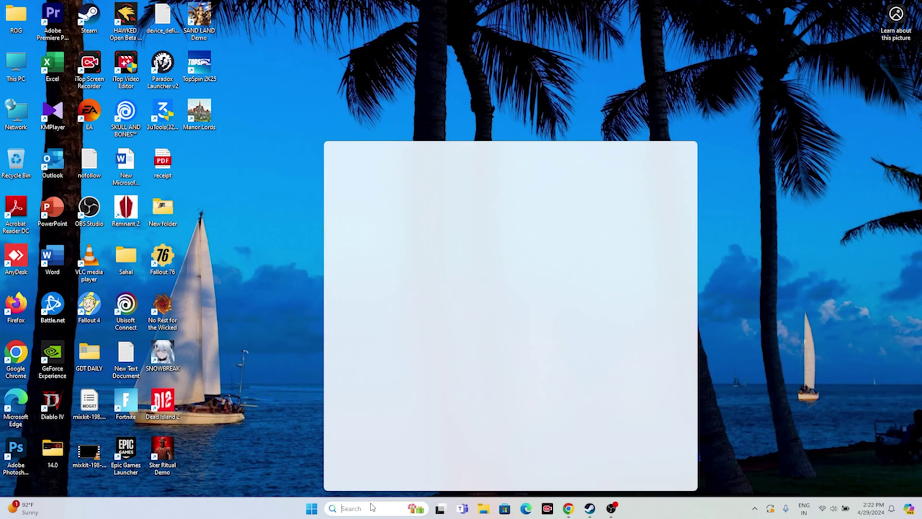
{"action": "type", "text": "gra"}
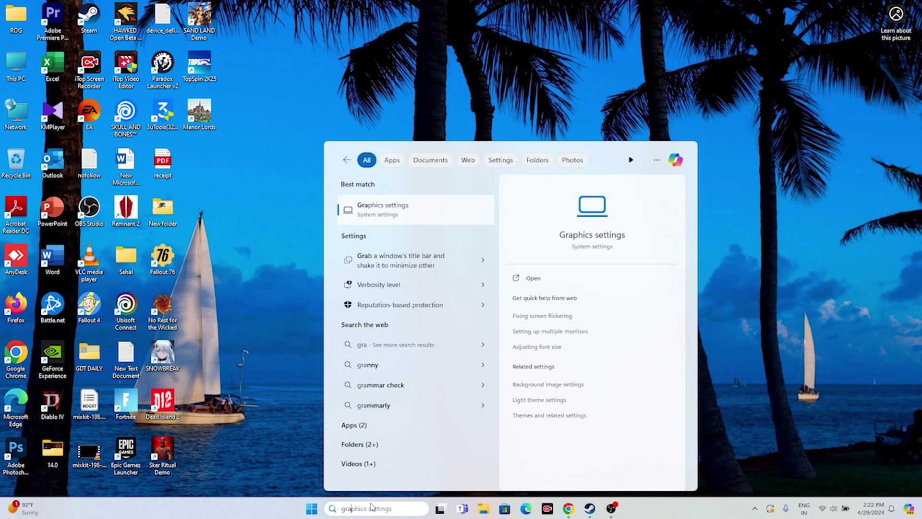
{"action": "left_click", "coordinate": [431, 208]}
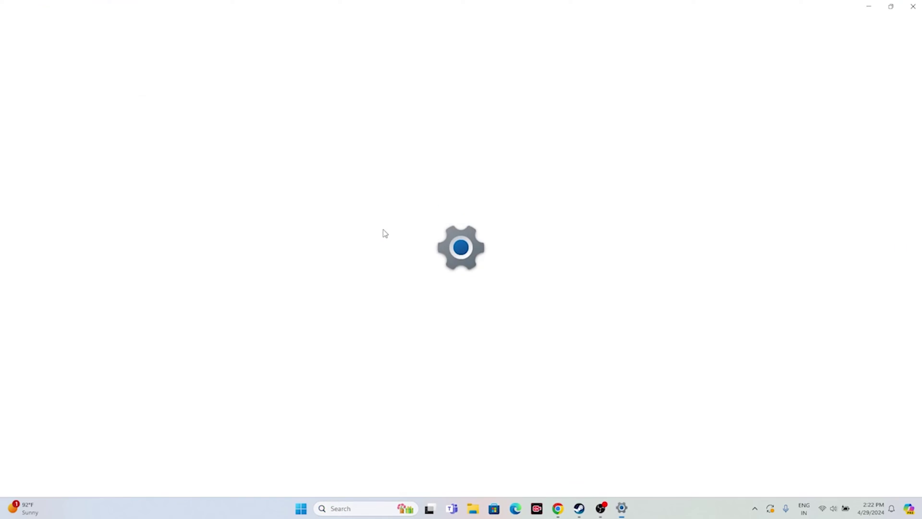
{"action": "scroll", "coordinate": [483, 249], "scroll_direction": "down", "scroll_amount": 10}
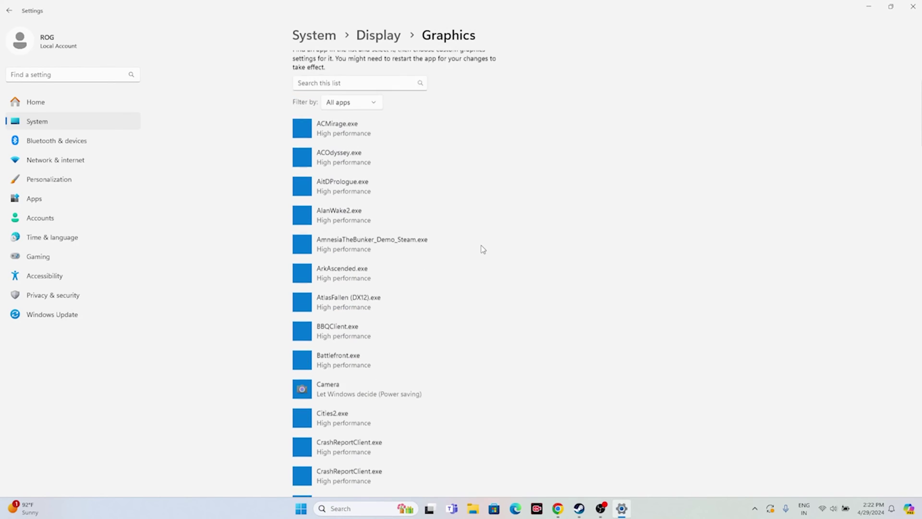
{"action": "scroll", "coordinate": [482, 249], "scroll_direction": "up", "scroll_amount": 12}
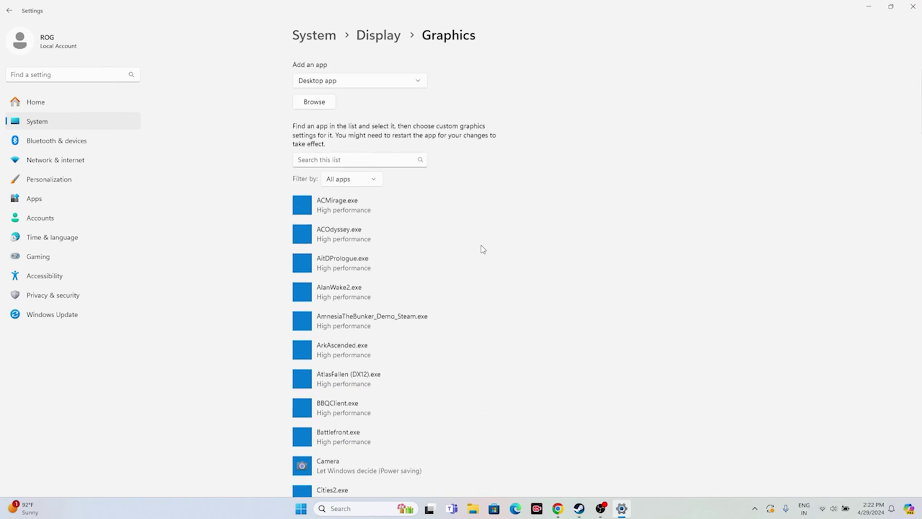
Step: Start adding a desktop app to the custom graphics options and browse to Program Files (x86)\Steam\steamapps on the C: drive
{"action": "left_click", "coordinate": [323, 174]}
{"action": "scroll", "coordinate": [31, 149], "scroll_direction": "down", "scroll_amount": 5}
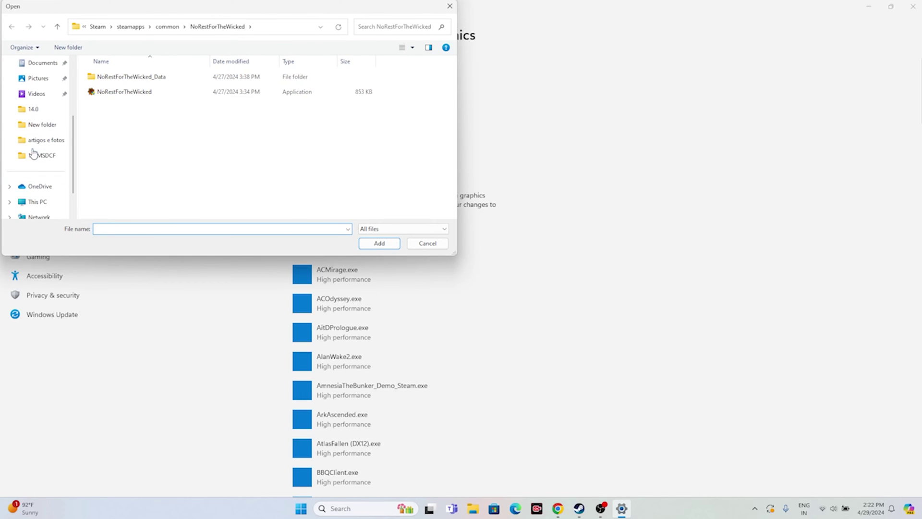
{"action": "left_click", "coordinate": [43, 172]}
{"action": "double_click", "coordinate": [146, 89]}
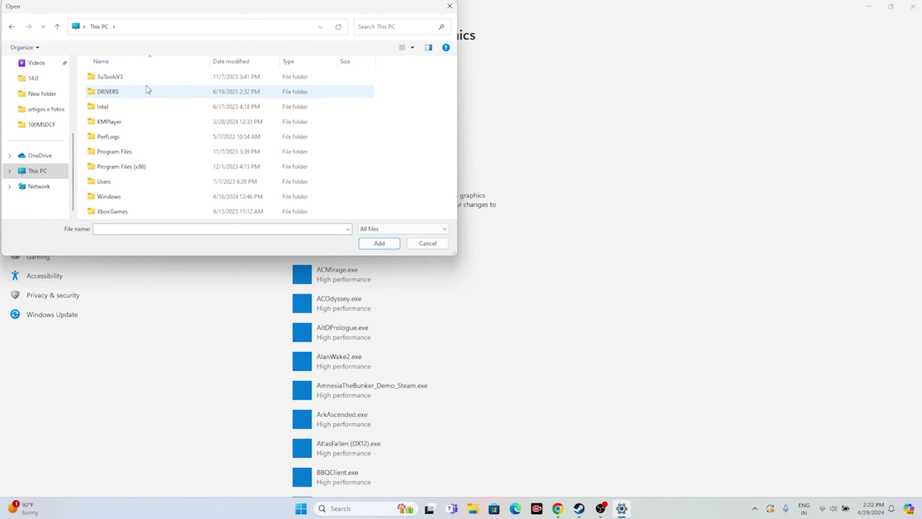
{"action": "scroll", "coordinate": [146, 150], "scroll_direction": "down", "scroll_amount": 10}
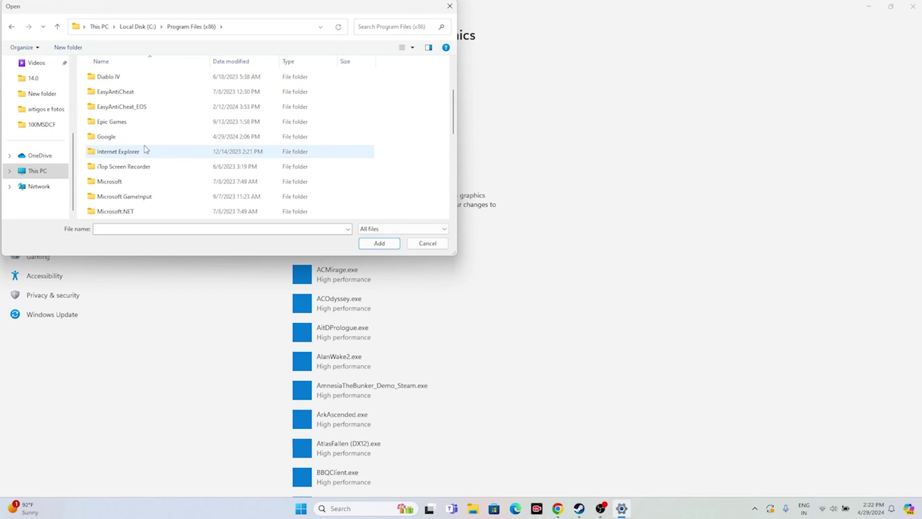
{"action": "double_click", "coordinate": [117, 92]}
{"action": "scroll", "coordinate": [140, 135], "scroll_direction": "down", "scroll_amount": 2}
{"action": "double_click", "coordinate": [129, 171]}
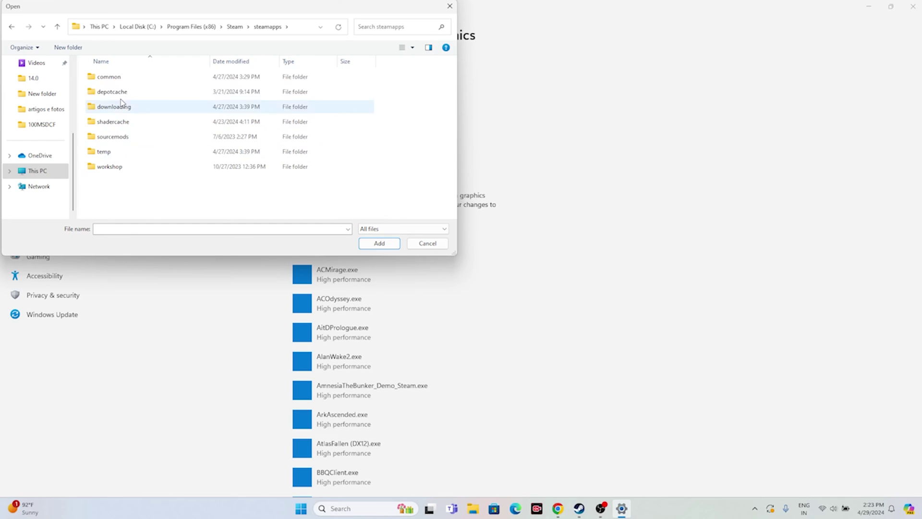
Step: Add the ManorLords application from the common\Manor Lords folder to the custom graphics app list
{"action": "double_click", "coordinate": [119, 77]}
{"action": "scroll", "coordinate": [133, 139], "scroll_direction": "down", "scroll_amount": 2}
{"action": "scroll", "coordinate": [134, 143], "scroll_direction": "down", "scroll_amount": 5}
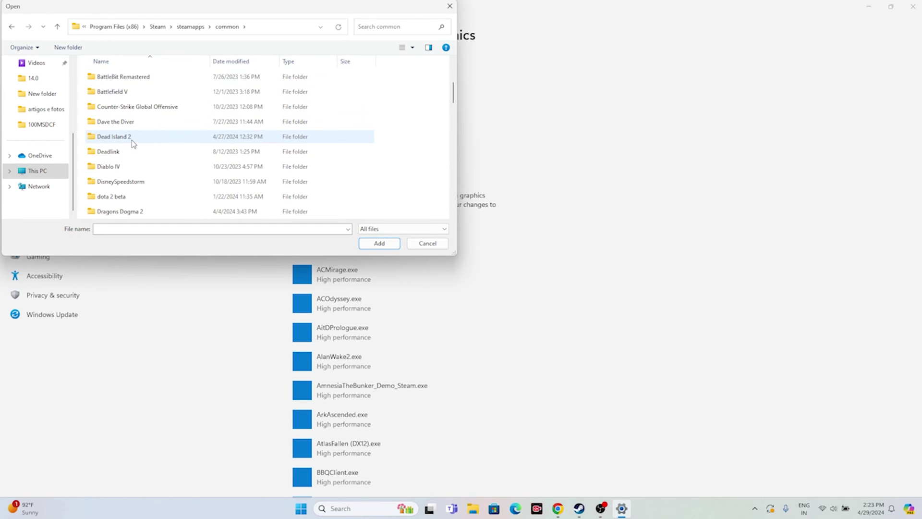
{"action": "scroll", "coordinate": [133, 143], "scroll_direction": "down", "scroll_amount": 5}
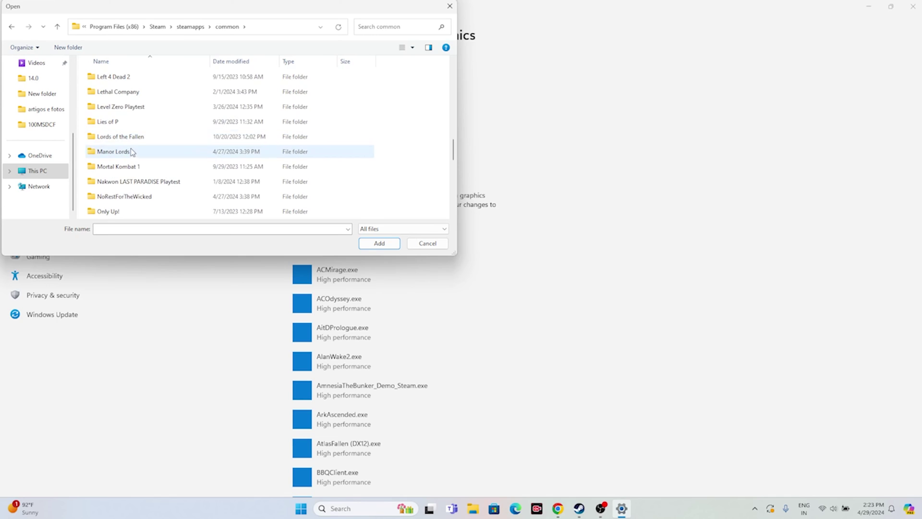
{"action": "double_click", "coordinate": [130, 151]}
{"action": "left_click", "coordinate": [126, 108]}
{"action": "left_click", "coordinate": [366, 244]}
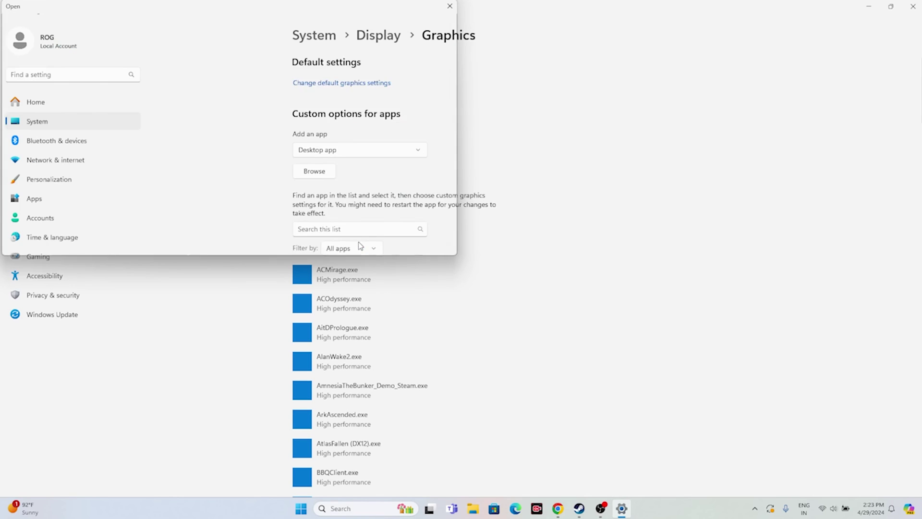
Step: Set the added Manor Lords entry's graphics preference to High performance, save it, close Settings, and return to Steam
{"action": "scroll", "coordinate": [599, 211], "scroll_direction": "down", "scroll_amount": 1}
{"action": "left_click", "coordinate": [433, 188]}
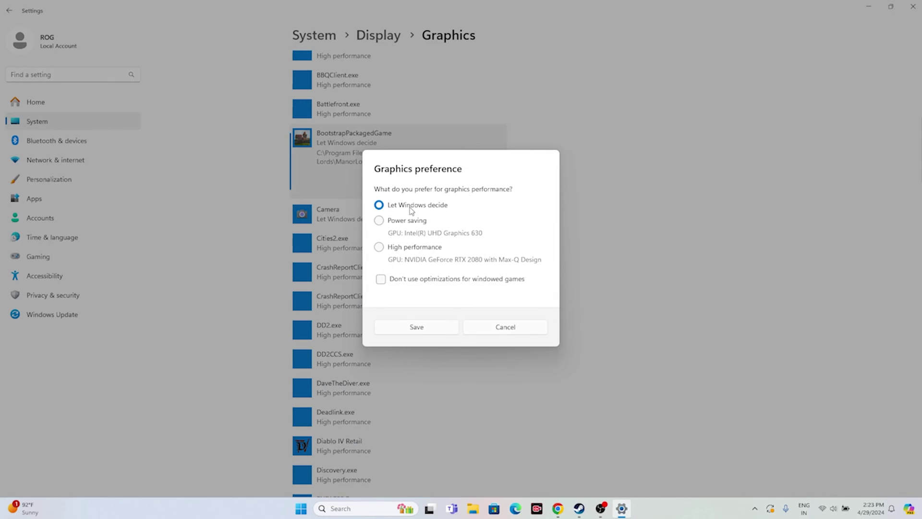
{"action": "left_click", "coordinate": [388, 255]}
{"action": "left_click", "coordinate": [423, 328]}
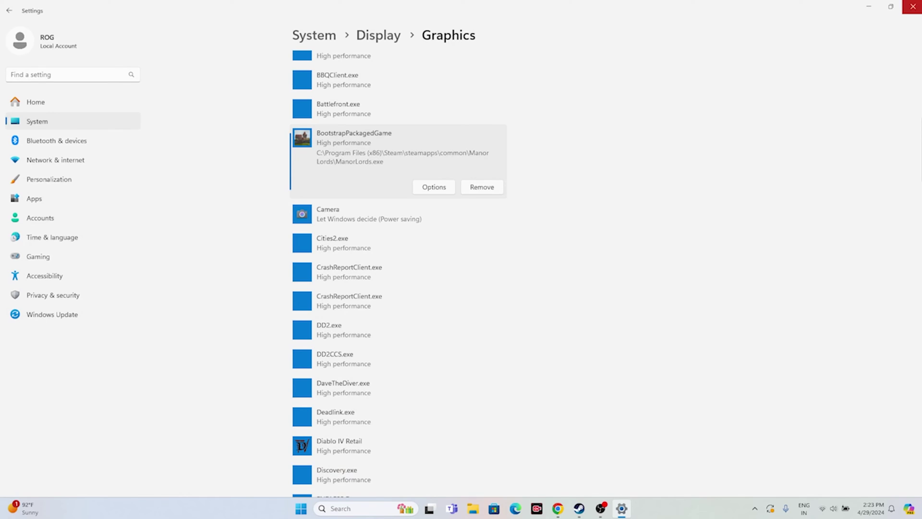
{"action": "left_click", "coordinate": [914, 6]}
{"action": "left_click", "coordinate": [590, 509]}
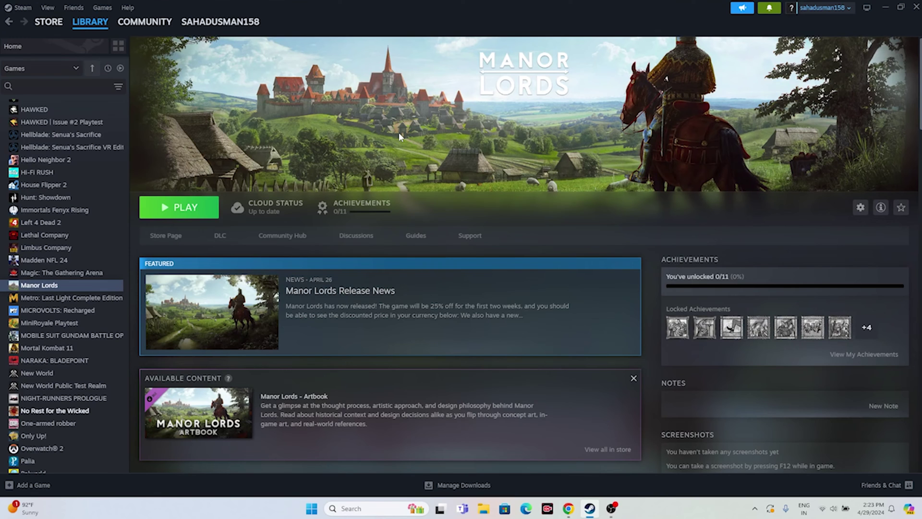
Step: Minimize Steam, search for the advanced system settings, and open the Performance Options from there
{"action": "left_click", "coordinate": [885, 7]}
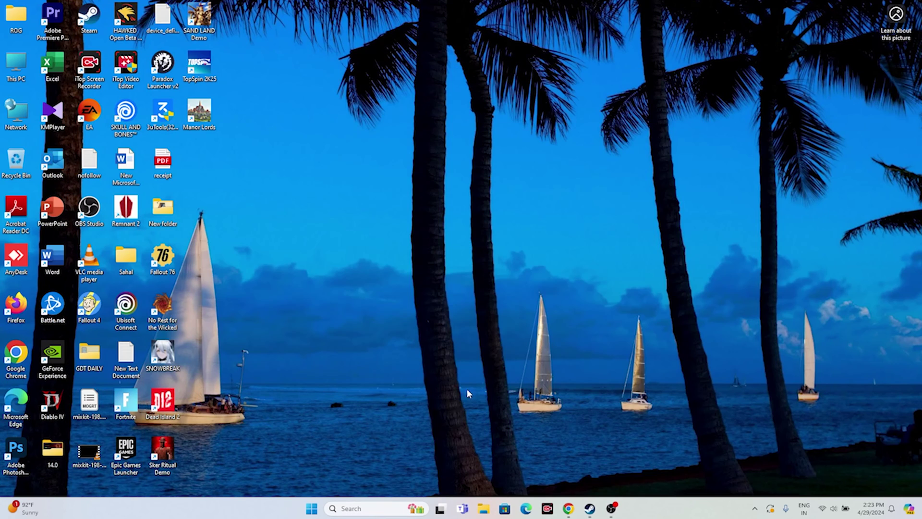
{"action": "left_click", "coordinate": [353, 507]}
{"action": "type", "text": "view advanced system setti"}
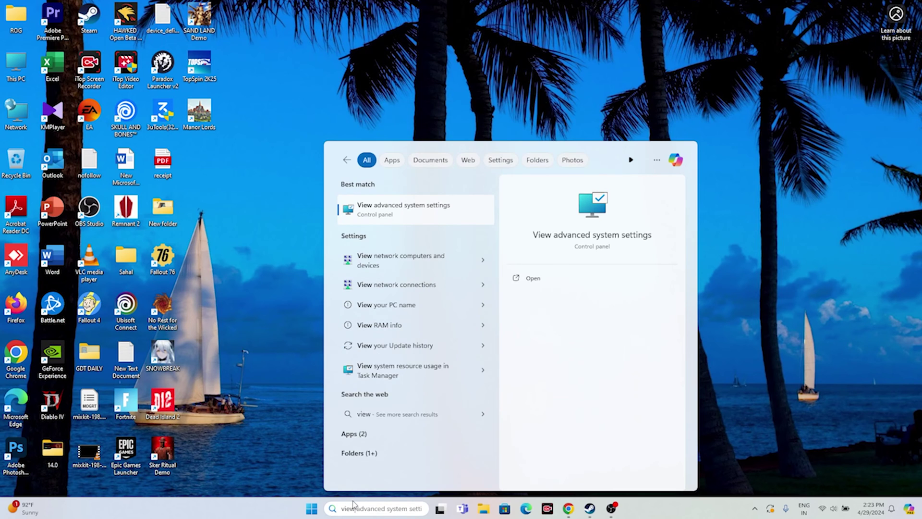
{"action": "left_click", "coordinate": [434, 210]}
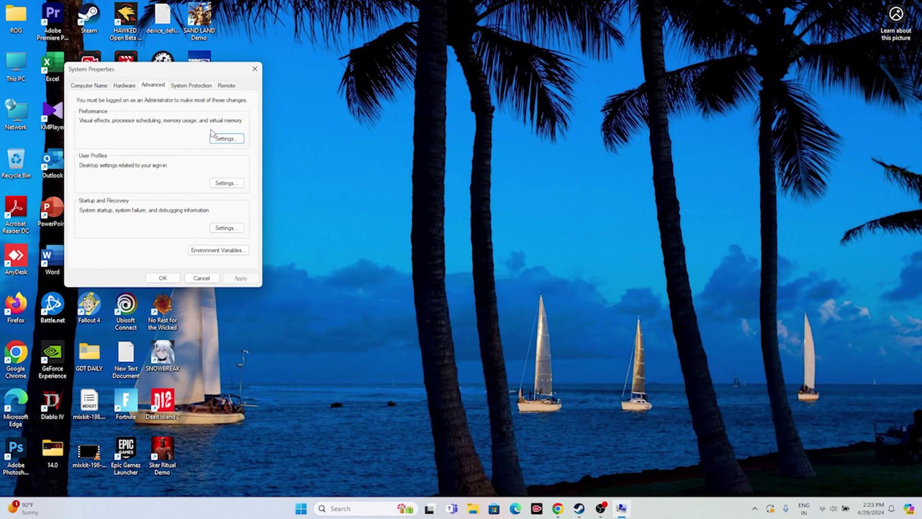
{"action": "left_click", "coordinate": [223, 139]}
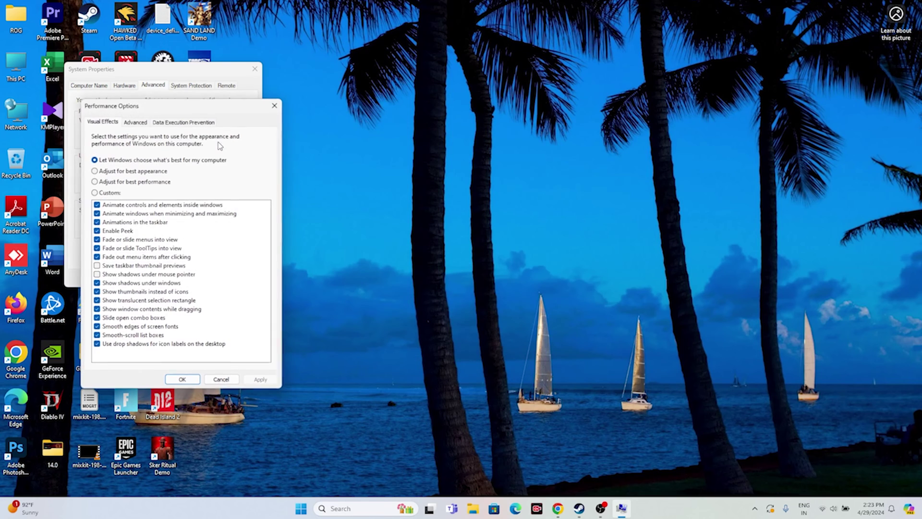
Step: Open the virtual memory settings and choose a custom paging file size for drive C:
{"action": "left_click", "coordinate": [135, 122]}
{"action": "left_click", "coordinate": [248, 250]}
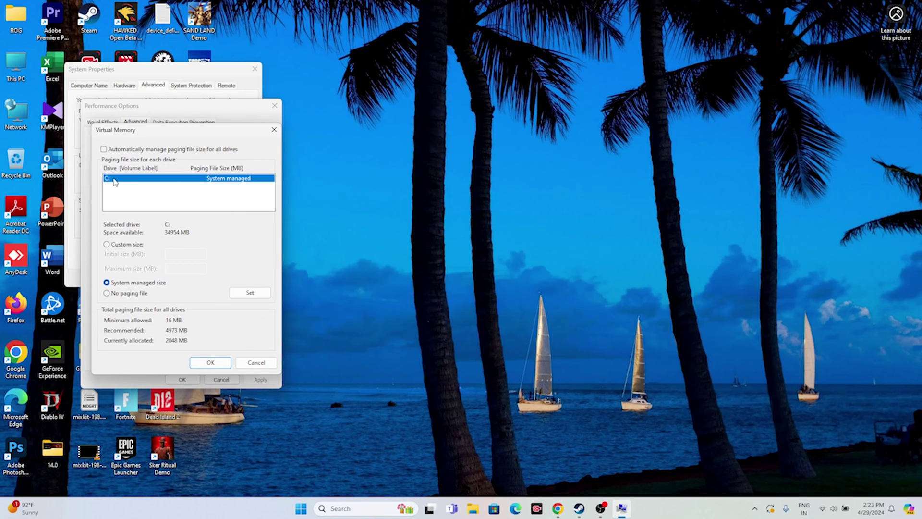
{"action": "left_click", "coordinate": [107, 244]}
{"action": "left_click", "coordinate": [173, 254]}
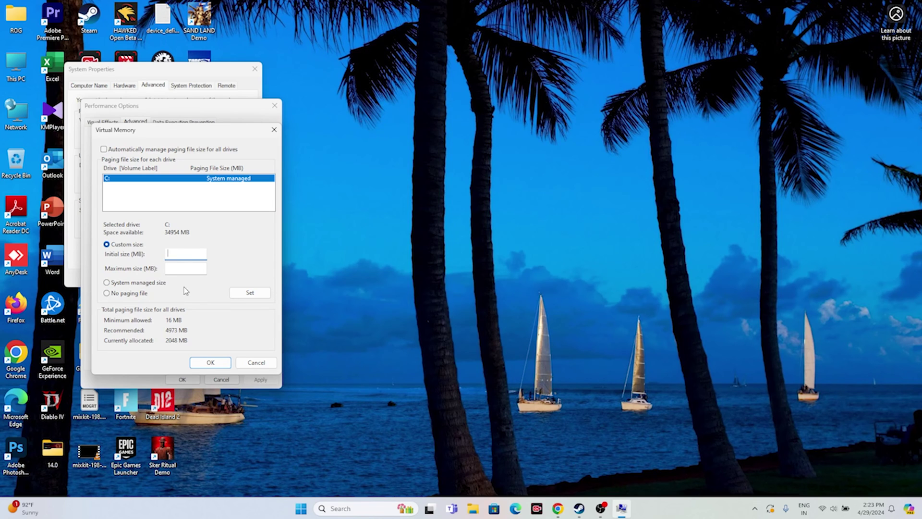
Step: Open Calculator and multiply 32 by 1024 to convert the RAM size to megabytes
{"action": "left_click", "coordinate": [344, 508]}
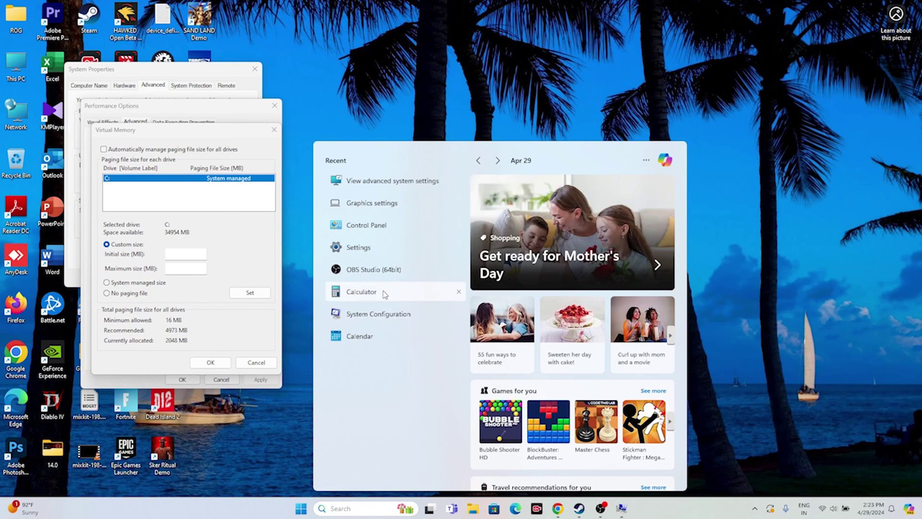
{"action": "left_click", "coordinate": [399, 292]}
{"action": "left_click", "coordinate": [679, 298]}
{"action": "left_click", "coordinate": [642, 298]}
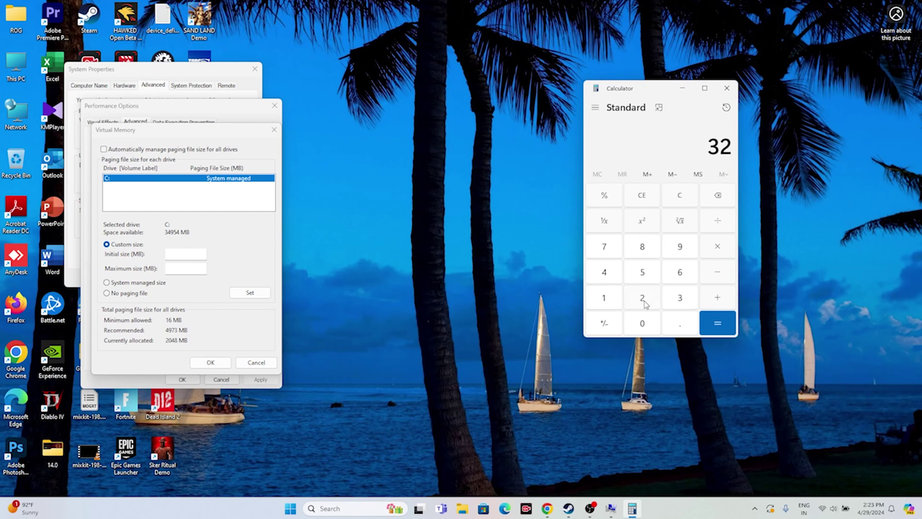
{"action": "left_click", "coordinate": [714, 253]}
{"action": "left_click", "coordinate": [604, 297]}
{"action": "left_click", "coordinate": [642, 323]}
{"action": "left_click", "coordinate": [643, 298]}
{"action": "left_click", "coordinate": [604, 272]}
{"action": "left_click", "coordinate": [717, 322]}
Step: Multiply the calculated result by 1.5 and set the paging file's initial size to 49152 MB
{"action": "left_click", "coordinate": [717, 246]}
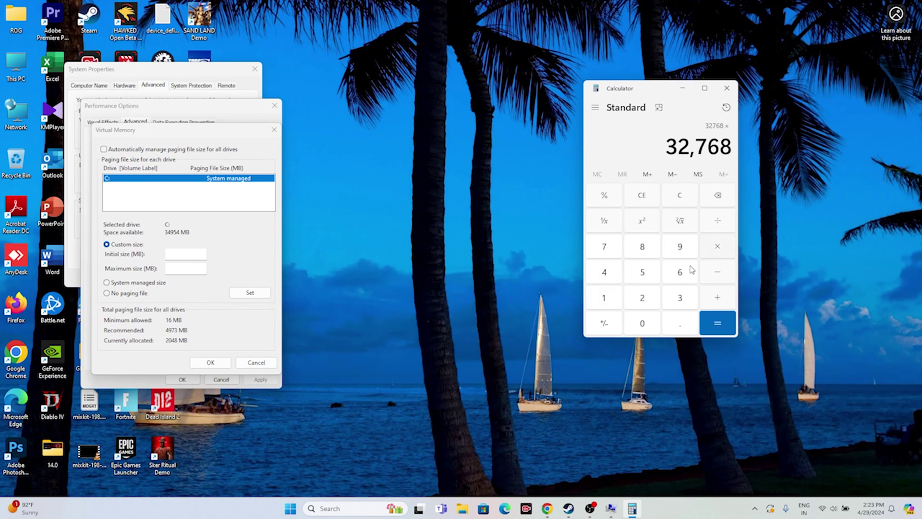
{"action": "left_click", "coordinate": [604, 298]}
{"action": "left_click", "coordinate": [673, 327]}
{"action": "left_click", "coordinate": [651, 281]}
{"action": "left_click", "coordinate": [714, 322]}
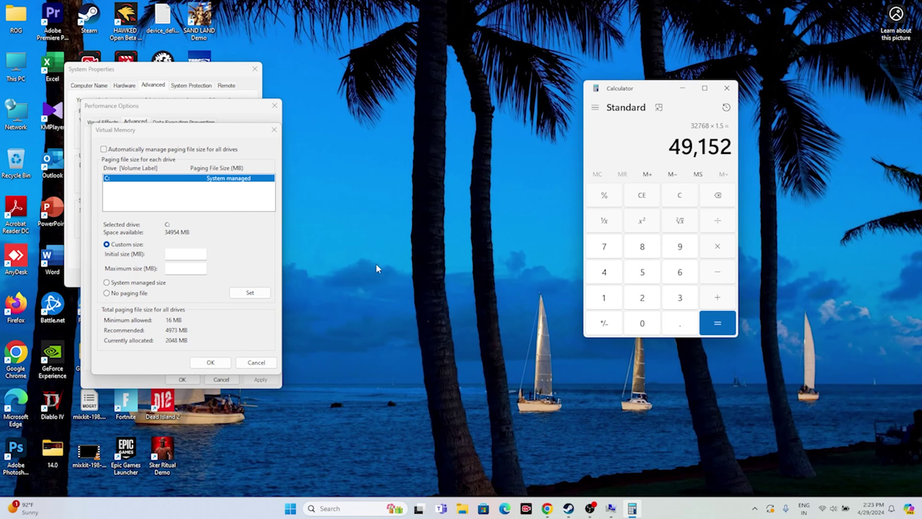
{"action": "left_click", "coordinate": [207, 256]}
{"action": "type", "text": "4"}
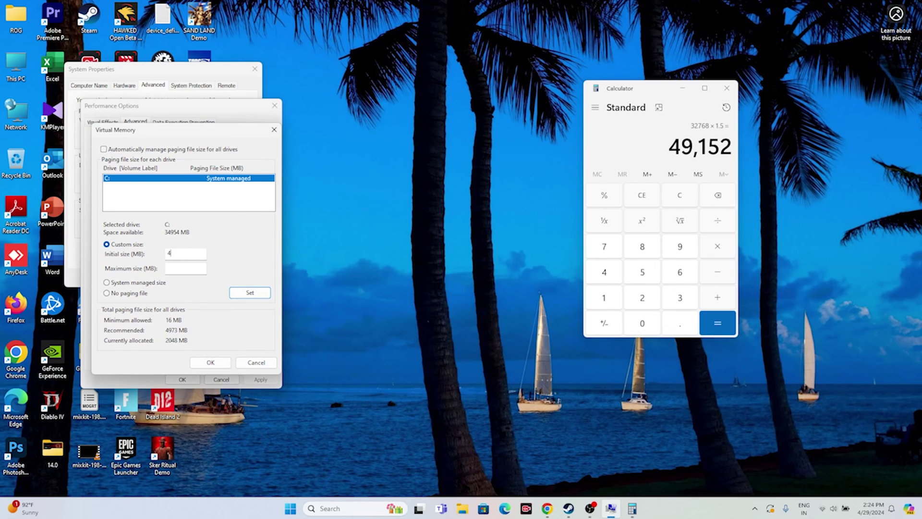
{"action": "type", "text": "9152"}
Step: Clear Calculator, multiply 32 by 1024 again, and multiply that result by 3
{"action": "left_click", "coordinate": [647, 192]}
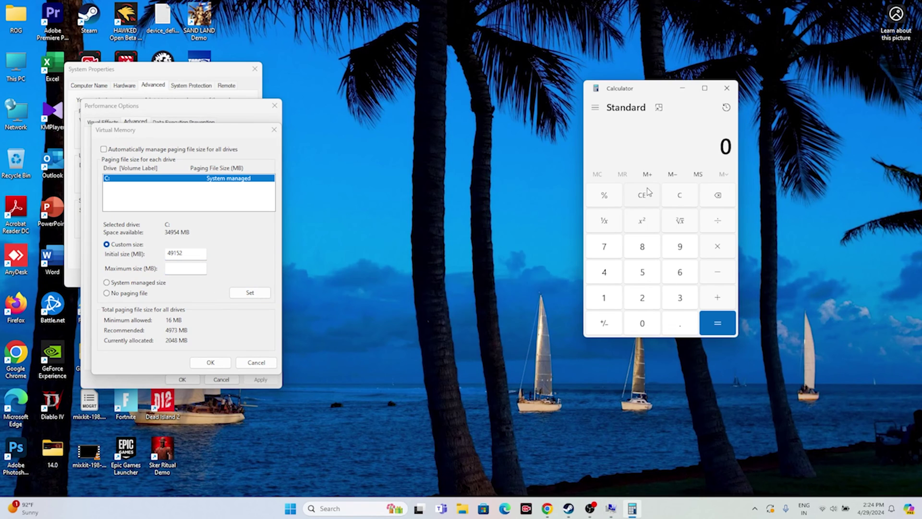
{"action": "left_click", "coordinate": [677, 300]}
{"action": "left_click", "coordinate": [653, 302]}
{"action": "left_click", "coordinate": [719, 254]}
{"action": "left_click", "coordinate": [606, 299]}
{"action": "left_click", "coordinate": [643, 323]}
{"action": "left_click", "coordinate": [643, 298]}
{"action": "left_click", "coordinate": [606, 274]}
{"action": "left_click", "coordinate": [718, 323]}
{"action": "left_click", "coordinate": [717, 247]}
{"action": "left_click", "coordinate": [680, 298]}
{"action": "left_click", "coordinate": [718, 323]}
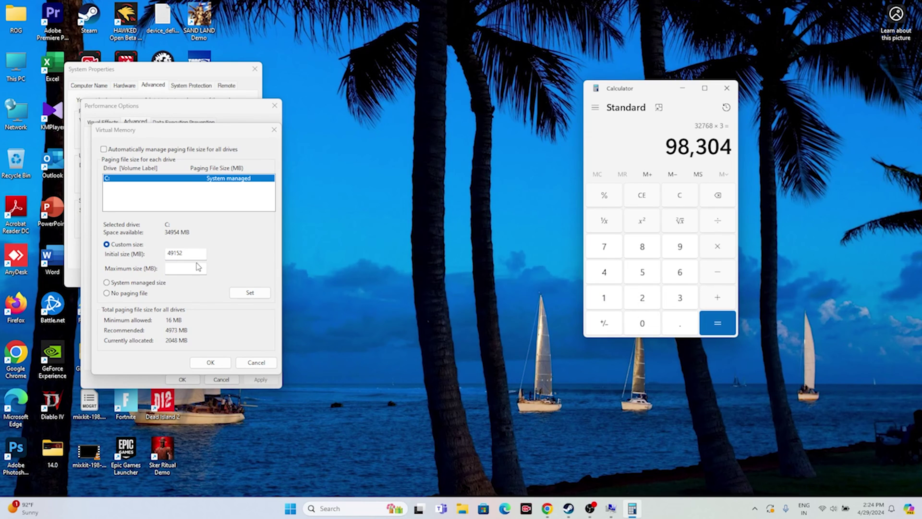
Step: Enter 98304 MB as the maximum paging file size, confirm the dialogs, close System Properties and Calculator, and return to Steam
{"action": "left_click", "coordinate": [172, 266]}
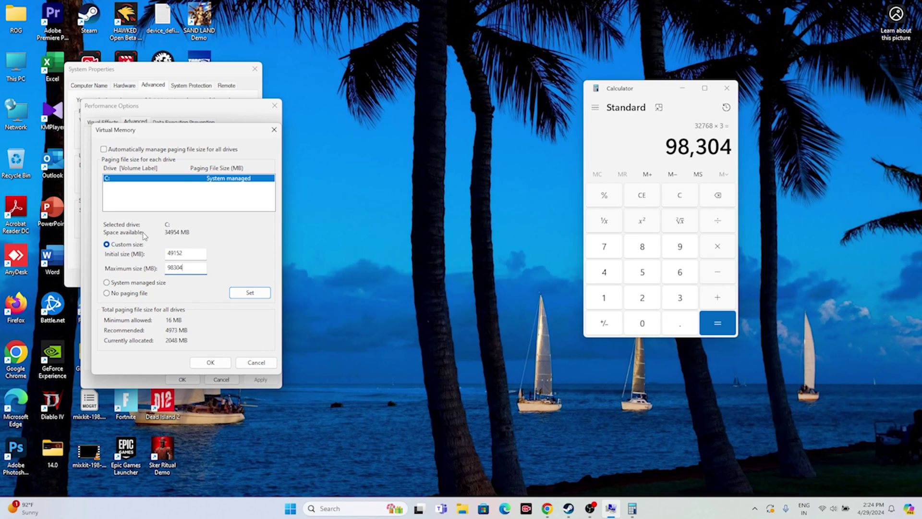
{"action": "left_click", "coordinate": [210, 362]}
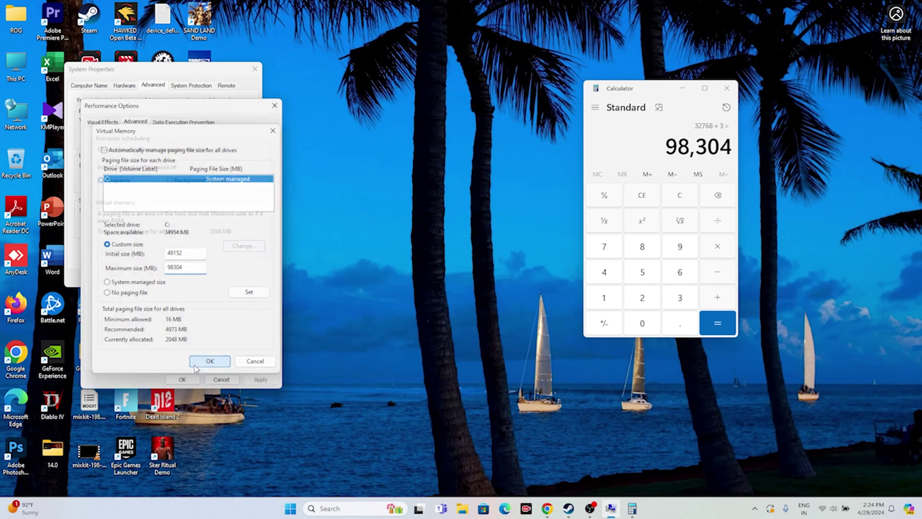
{"action": "left_click", "coordinate": [182, 379]}
{"action": "left_click", "coordinate": [255, 69]}
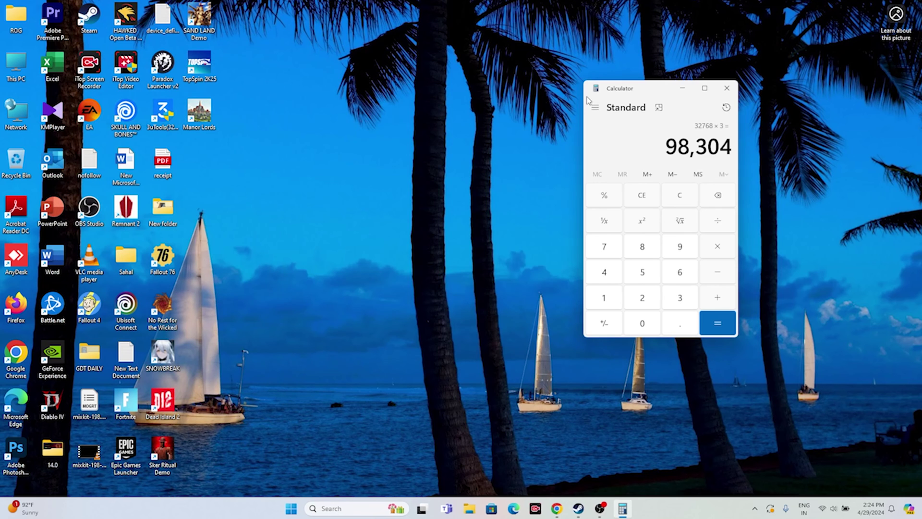
{"action": "left_click", "coordinate": [726, 91]}
{"action": "left_click", "coordinate": [590, 508]}
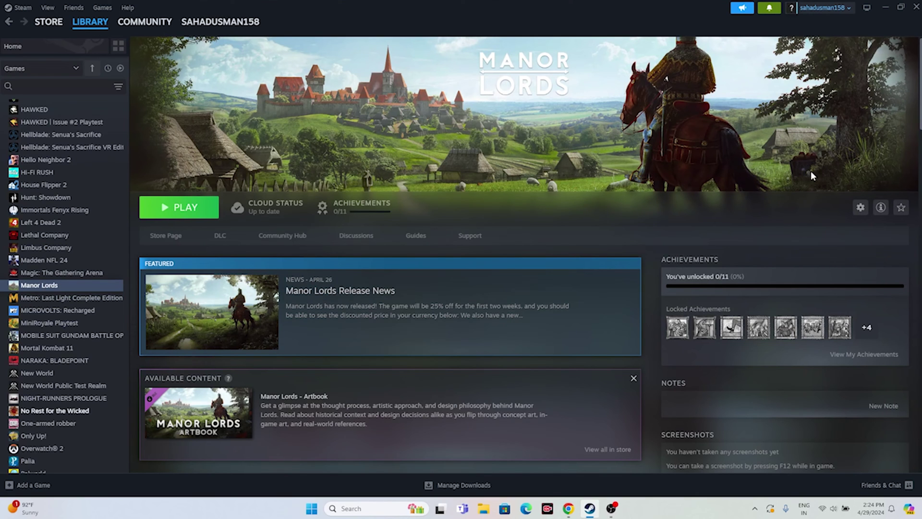
Step: Minimize Steam, search for Settings in Windows, and open it
{"action": "left_click", "coordinate": [886, 7]}
{"action": "left_click", "coordinate": [378, 508]}
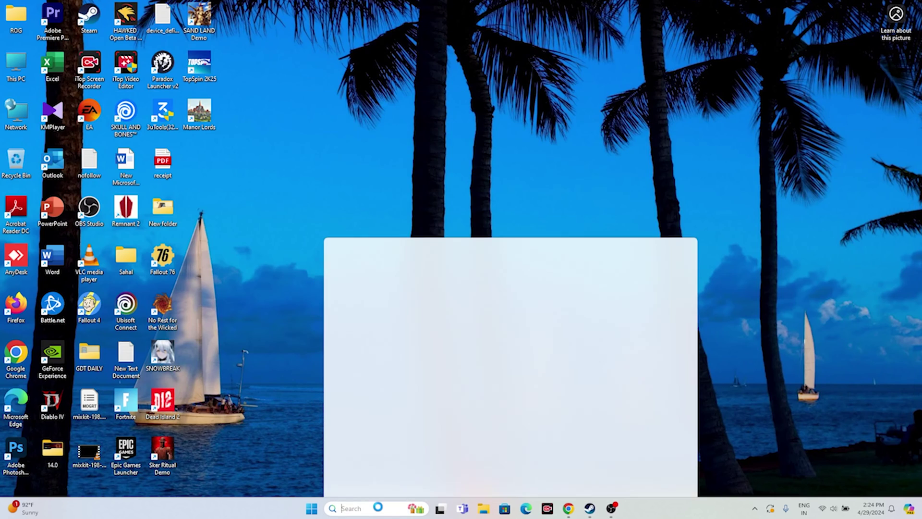
{"action": "type", "text": "sett"}
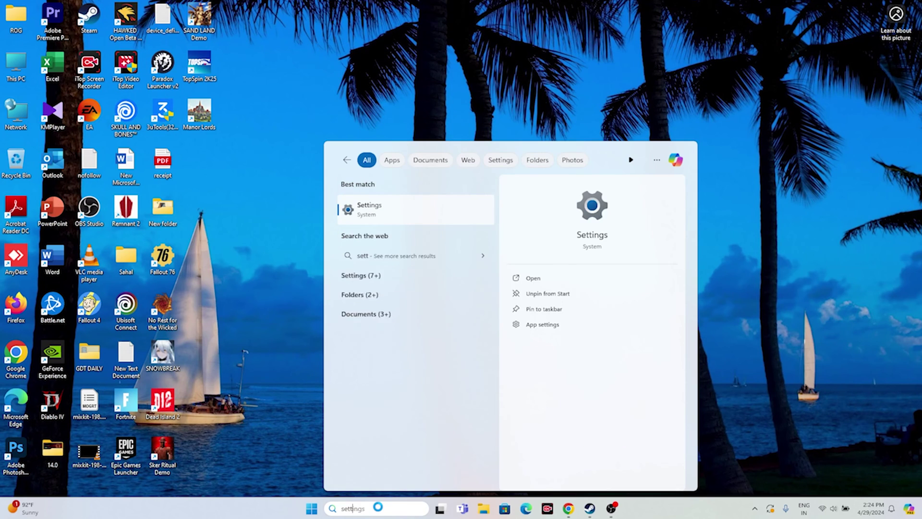
{"action": "left_click", "coordinate": [385, 214]}
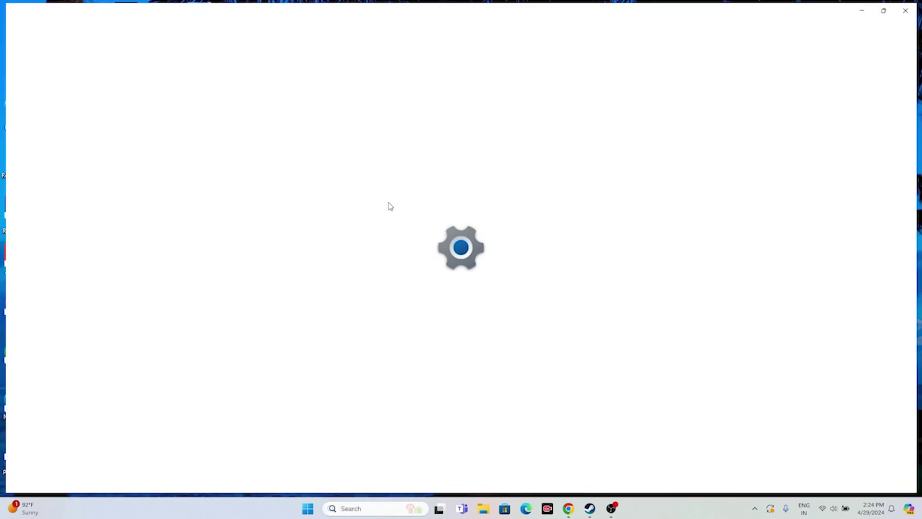
Step: Check the Windows Update page for available or pending updates and close Settings
{"action": "left_click", "coordinate": [73, 318]}
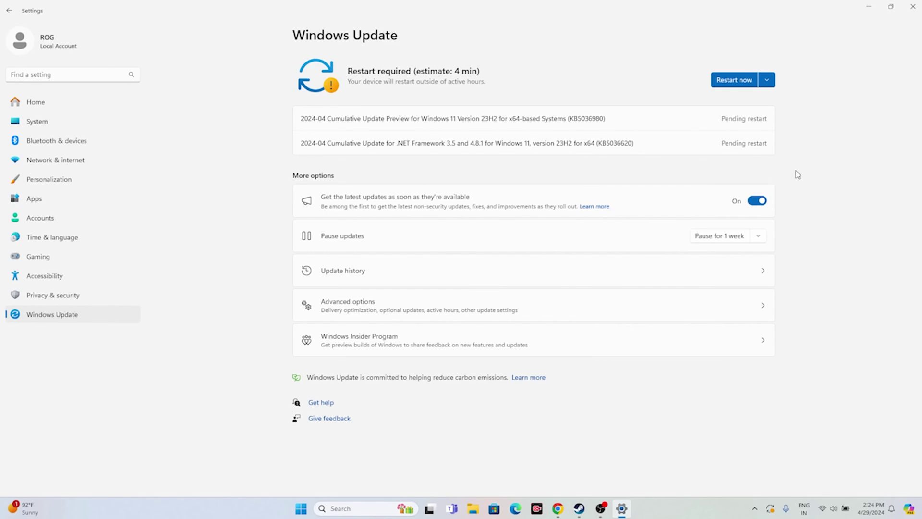
{"action": "left_click", "coordinate": [913, 7]}
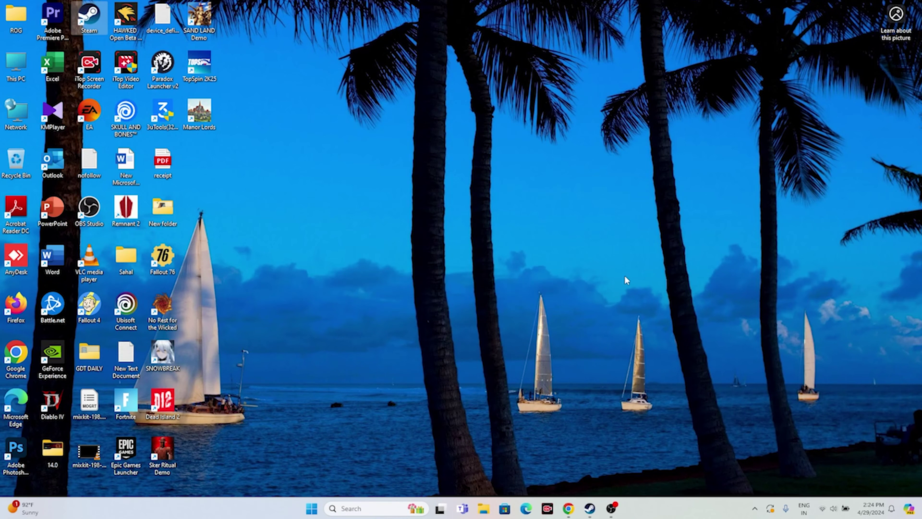
Step: Switch to Chrome, compare the open NVIDIA and AMD driver download pages, and return to the NVIDIA page
{"action": "left_click", "coordinate": [569, 508]}
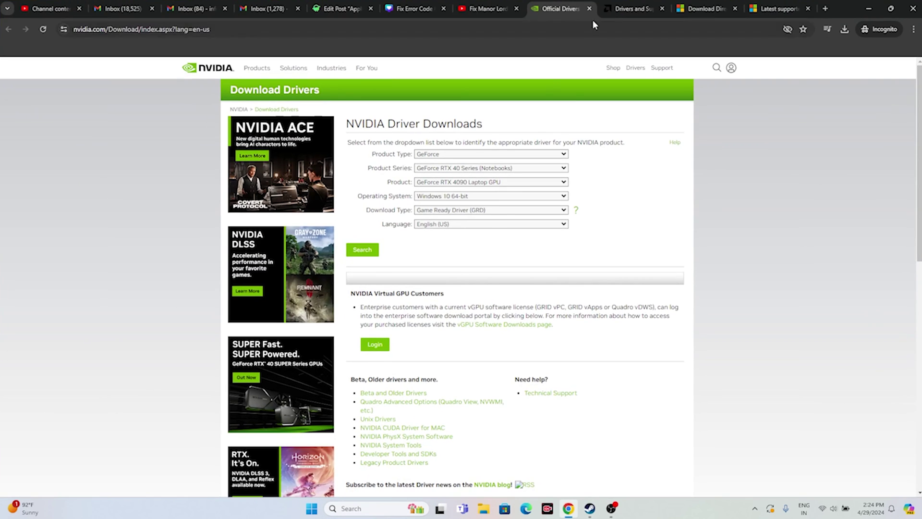
{"action": "left_click", "coordinate": [601, 7]}
{"action": "left_click", "coordinate": [566, 7]}
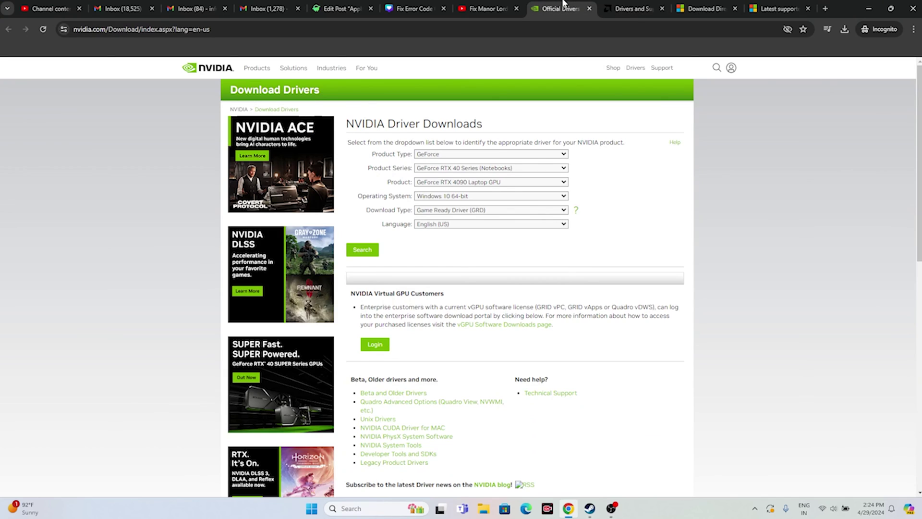
{"action": "left_click", "coordinate": [632, 5]}
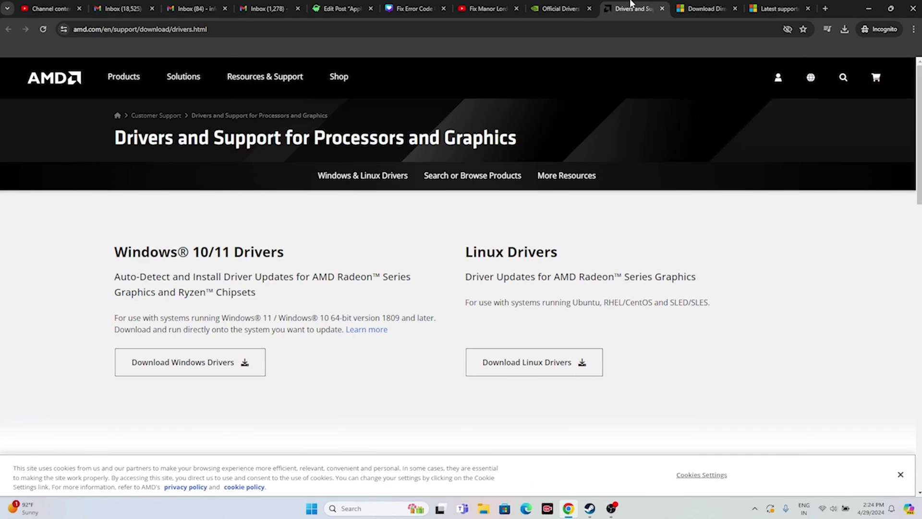
{"action": "left_click", "coordinate": [568, 6]}
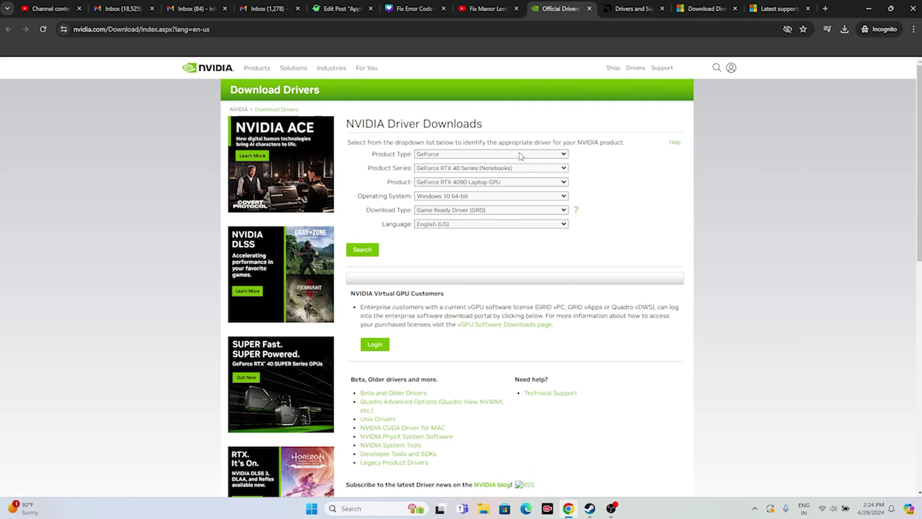
Step: Search for the NVIDIA driver for GeForce RTX 40 Series (Notebooks), GeForce RTX 4090 Laptop GPU, with Windows 11 as the operating system
{"action": "left_click", "coordinate": [478, 155]}
{"action": "left_click", "coordinate": [478, 158]}
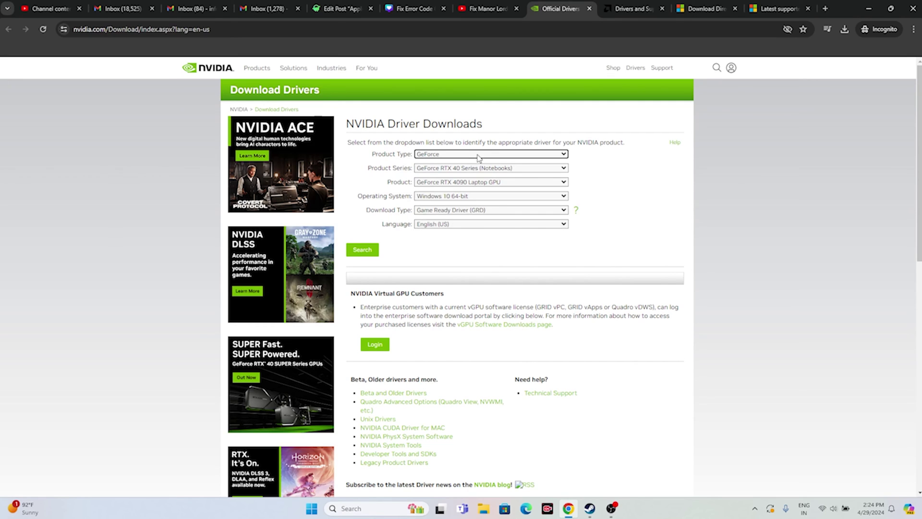
{"action": "left_click", "coordinate": [474, 166]}
{"action": "left_click", "coordinate": [471, 175]}
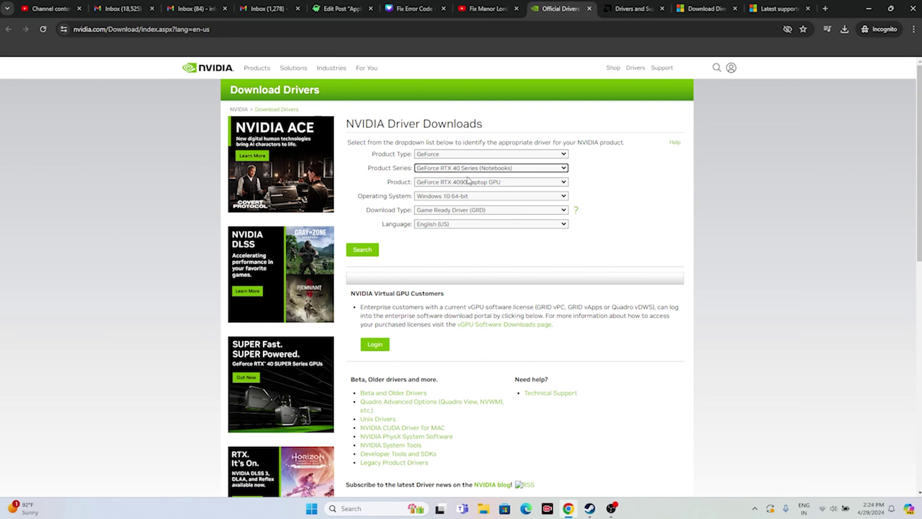
{"action": "left_click", "coordinate": [446, 197]}
{"action": "left_click", "coordinate": [444, 210]}
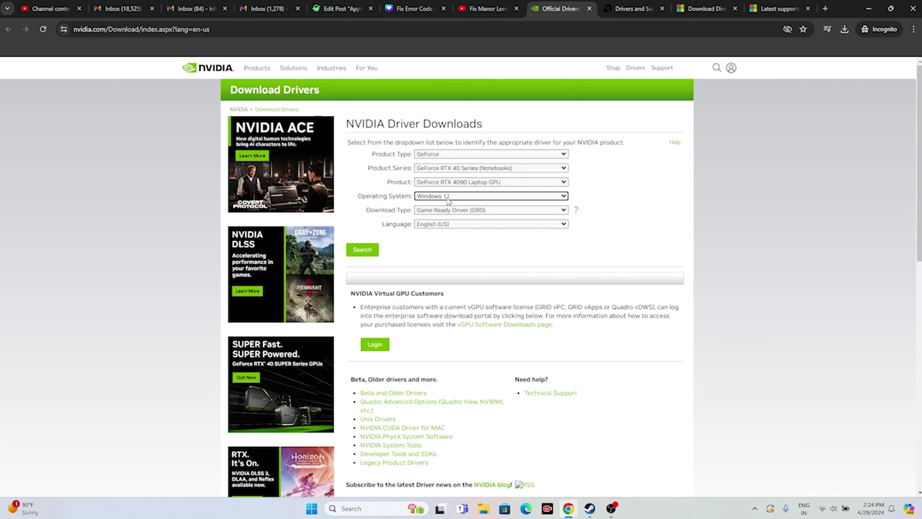
{"action": "left_click", "coordinate": [366, 250]}
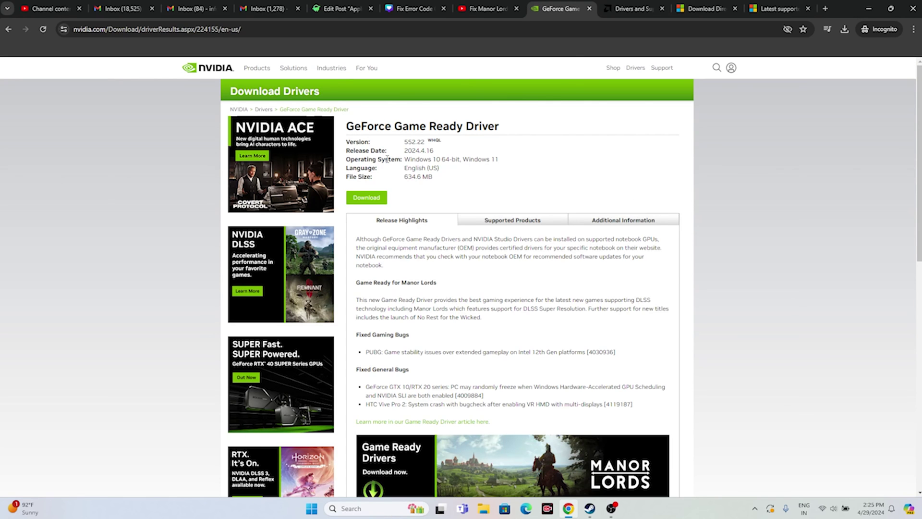
Step: Highlight the version and file size in the GeForce Game Ready Driver details
{"action": "left_click_drag", "start_coordinate": [404, 143], "coordinate": [424, 143]}
{"action": "left_click", "coordinate": [442, 183]}
{"action": "left_click_drag", "start_coordinate": [406, 177], "coordinate": [441, 180]}
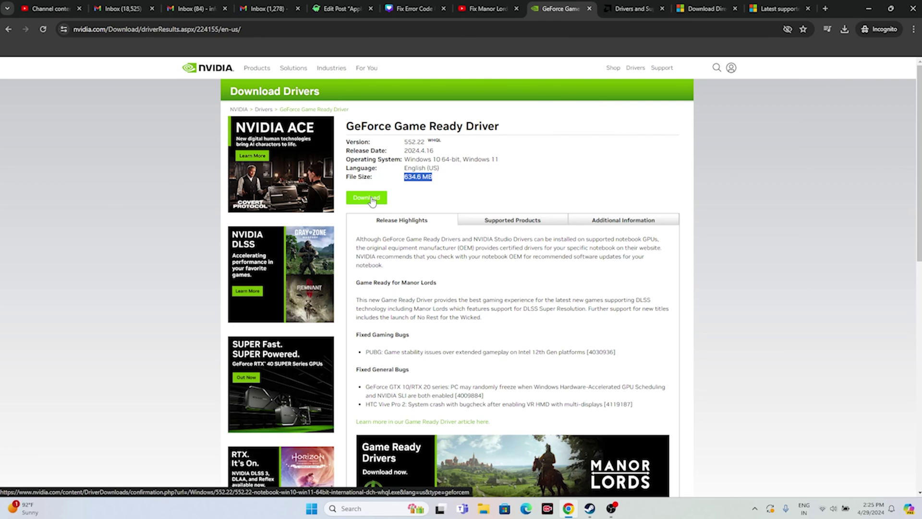
Step: On AMD's driver page, browse to Graphics, Radeon PRO, Radeon PRO W7000 Series and open its drivers and support page
{"action": "left_click", "coordinate": [631, 6]}
{"action": "scroll", "coordinate": [342, 259], "scroll_direction": "down", "scroll_amount": 6}
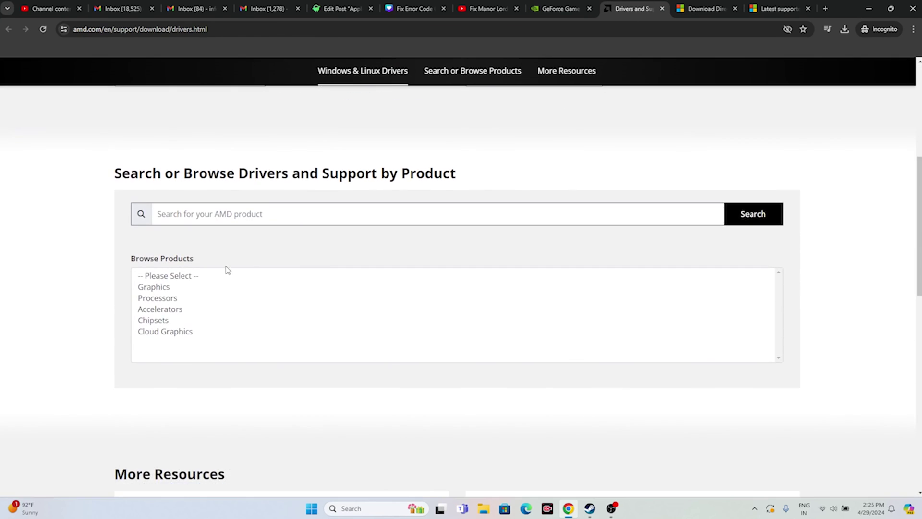
{"action": "left_click", "coordinate": [168, 291]}
{"action": "scroll", "coordinate": [349, 257], "scroll_direction": "down", "scroll_amount": 2}
{"action": "left_click", "coordinate": [185, 249]}
{"action": "left_click", "coordinate": [215, 282]}
{"action": "left_click", "coordinate": [184, 426]}
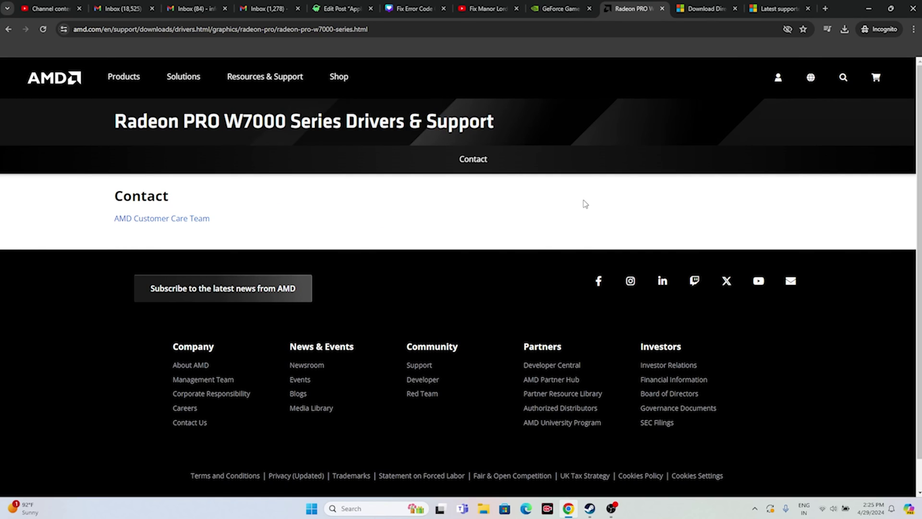
Step: View the download section of Microsoft's DirectX End-User Runtime Web Installer page
{"action": "left_click", "coordinate": [691, 9]}
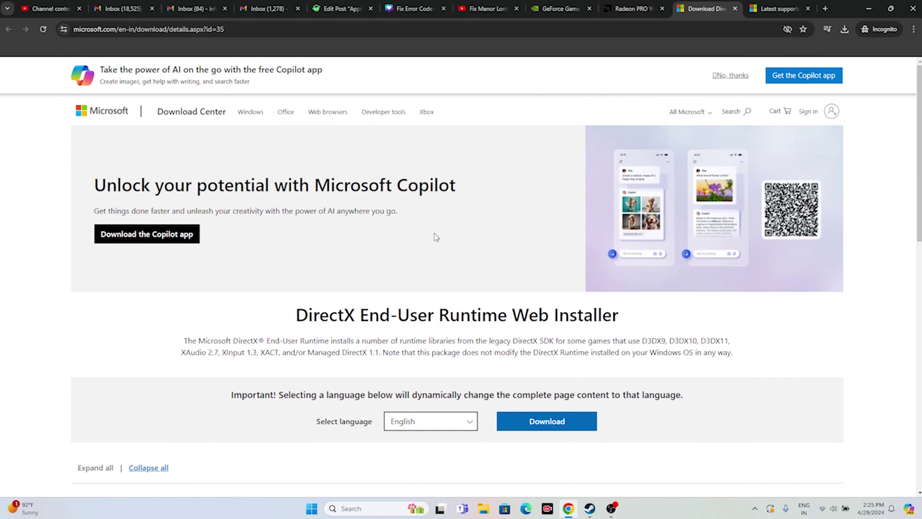
{"action": "scroll", "coordinate": [436, 237], "scroll_direction": "down", "scroll_amount": 2}
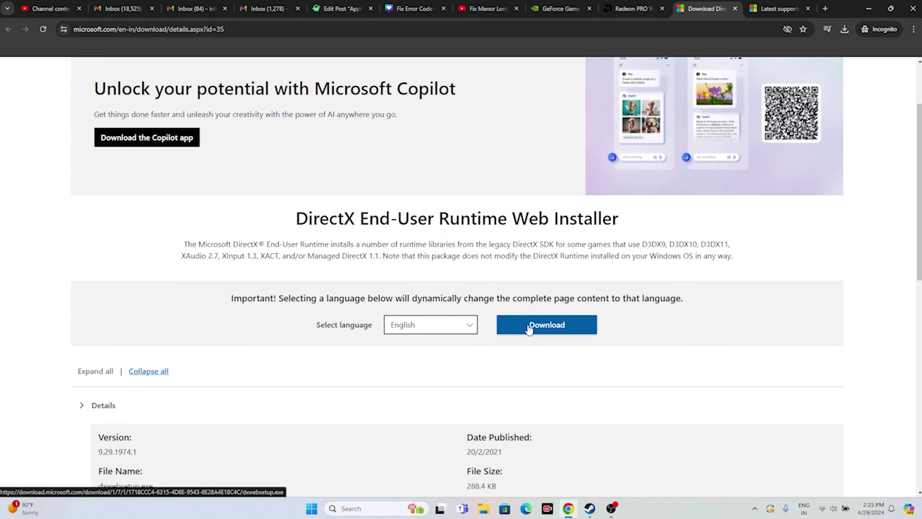
Step: Locate the latest Visual C++ Redistributable links for X86 and X64, minimize Chrome, and switch to Steam
{"action": "left_click", "coordinate": [779, 8]}
{"action": "left_click_drag", "start_coordinate": [467, 257], "coordinate": [253, 235]}
{"action": "left_click", "coordinate": [470, 256]}
{"action": "scroll", "coordinate": [453, 203], "scroll_direction": "down", "scroll_amount": 5}
{"action": "scroll", "coordinate": [453, 203], "scroll_direction": "down", "scroll_amount": 7}
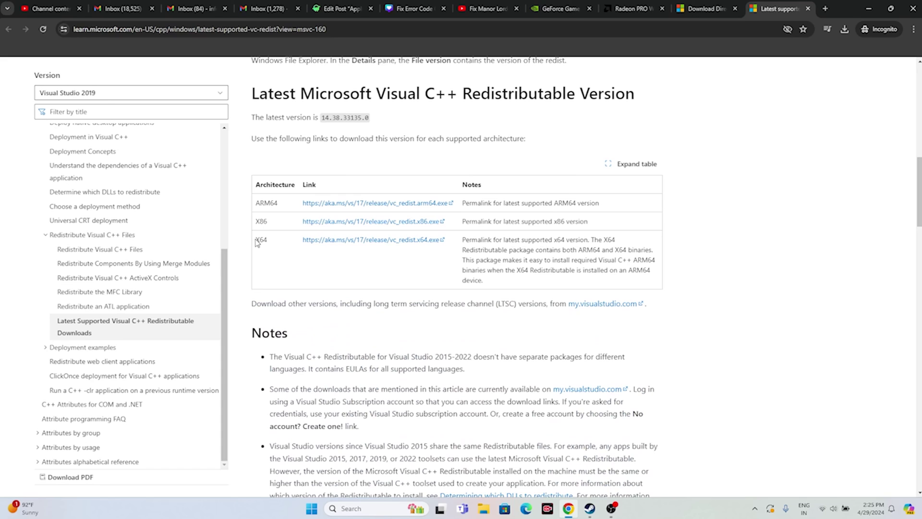
{"action": "left_click_drag", "start_coordinate": [257, 222], "coordinate": [283, 226]}
{"action": "left_click", "coordinate": [869, 8]}
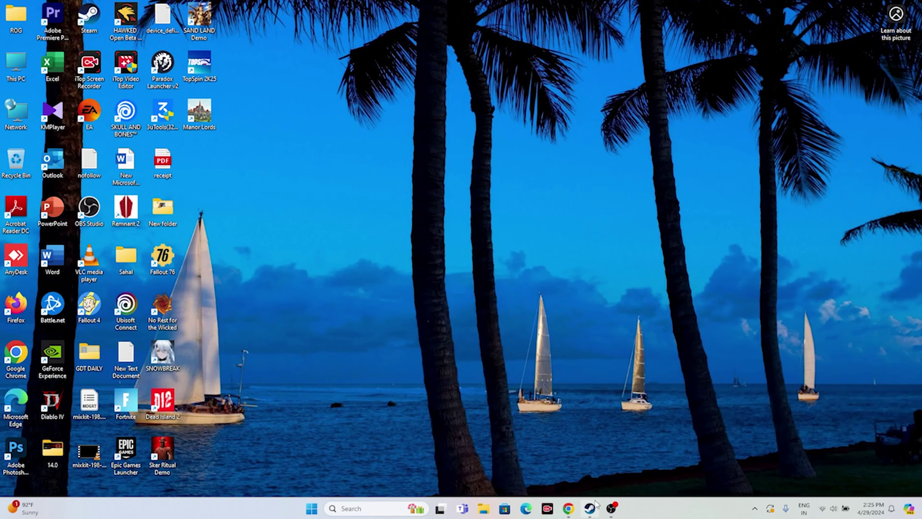
{"action": "left_click", "coordinate": [592, 507]}
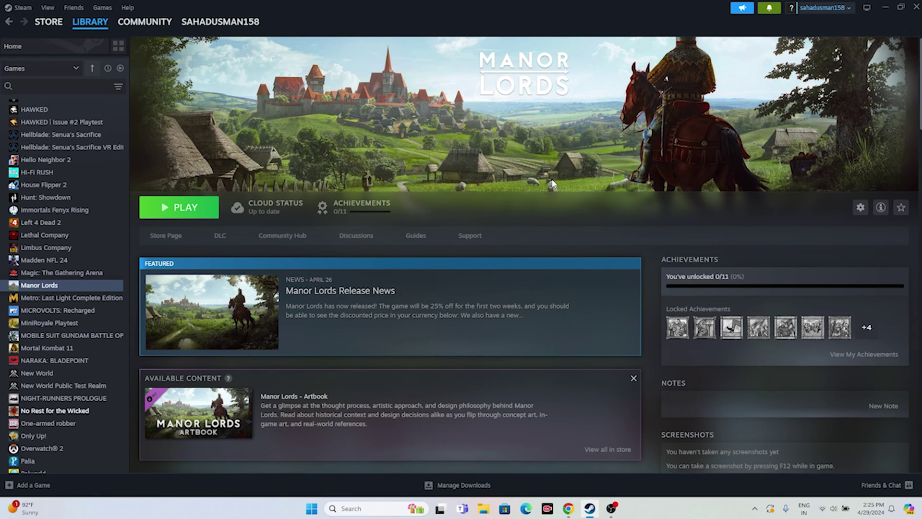
{"action": "right_click", "coordinate": [77, 290]}
{"action": "mouse_move", "coordinate": [98, 346]}
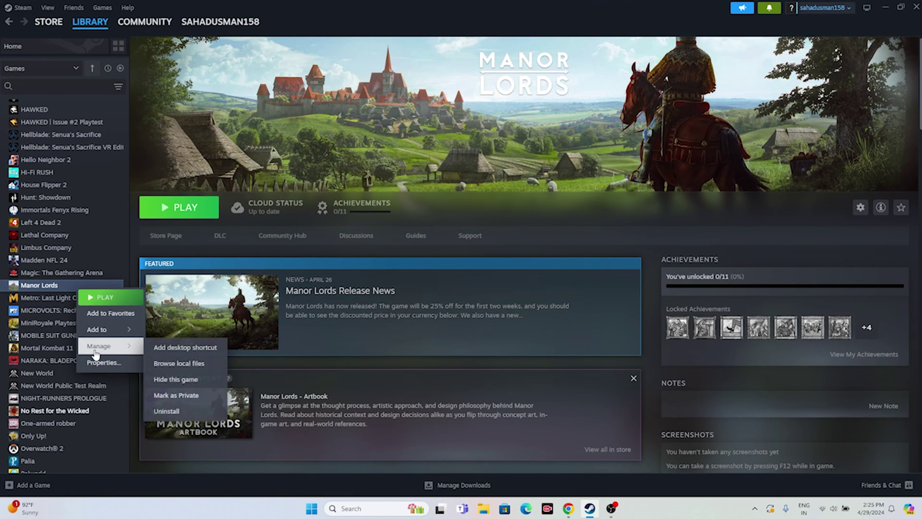
{"action": "left_click", "coordinate": [526, 200]}
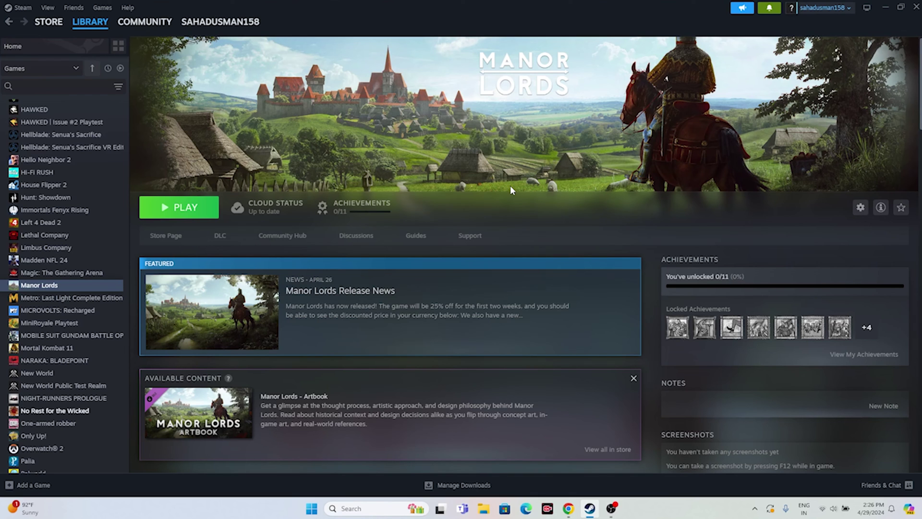
Step: Verify the integrity of Manor Lords' installed game files and close its properties window
{"action": "right_click", "coordinate": [67, 289]}
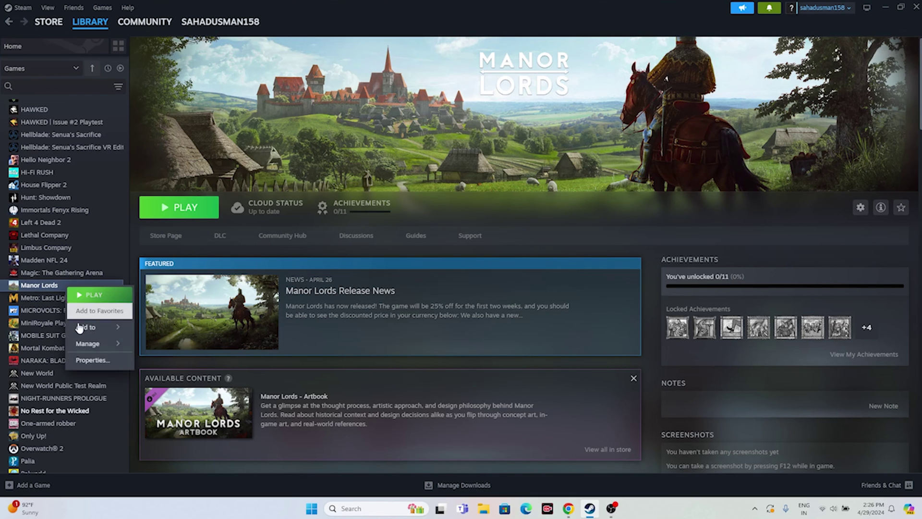
{"action": "left_click", "coordinate": [91, 360]}
{"action": "left_click", "coordinate": [288, 188]}
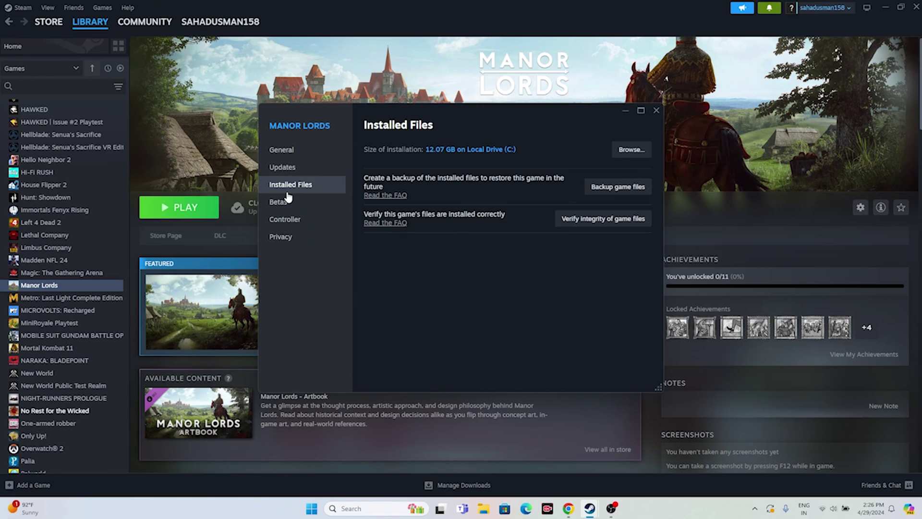
{"action": "left_click", "coordinate": [595, 220]}
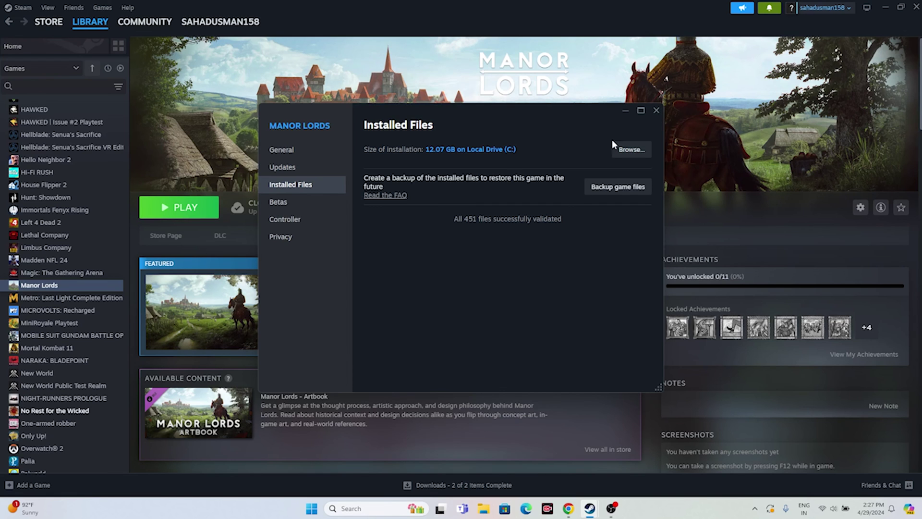
{"action": "left_click", "coordinate": [656, 111]}
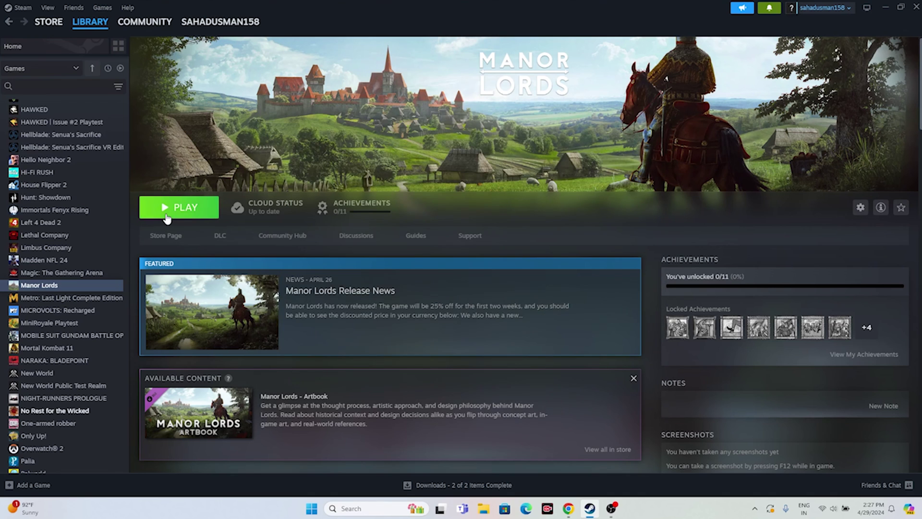